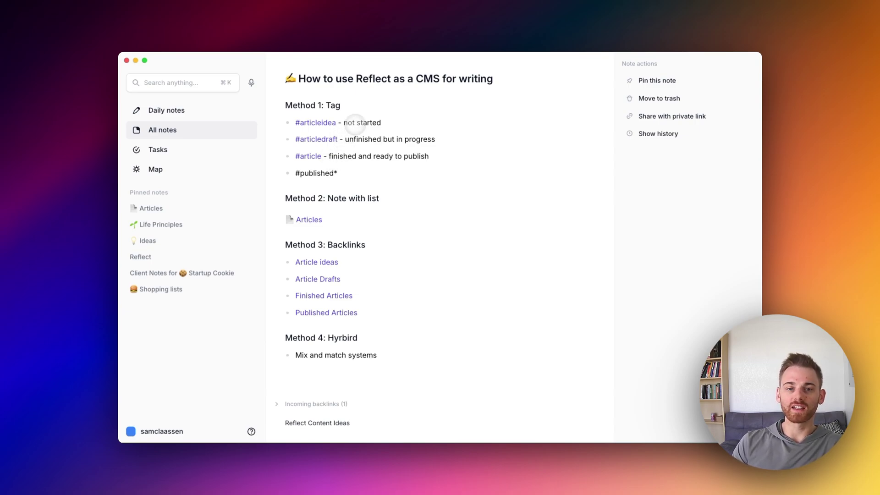
Add a daily-note bullet: '#articleidea for [[samclaassen.com]]: how important shipping is to growth'.
click(211, 152)
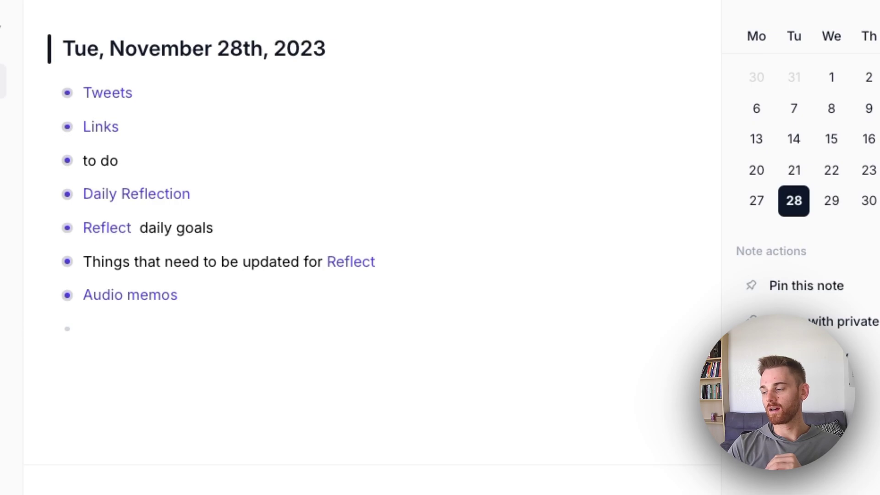
text(#arti)
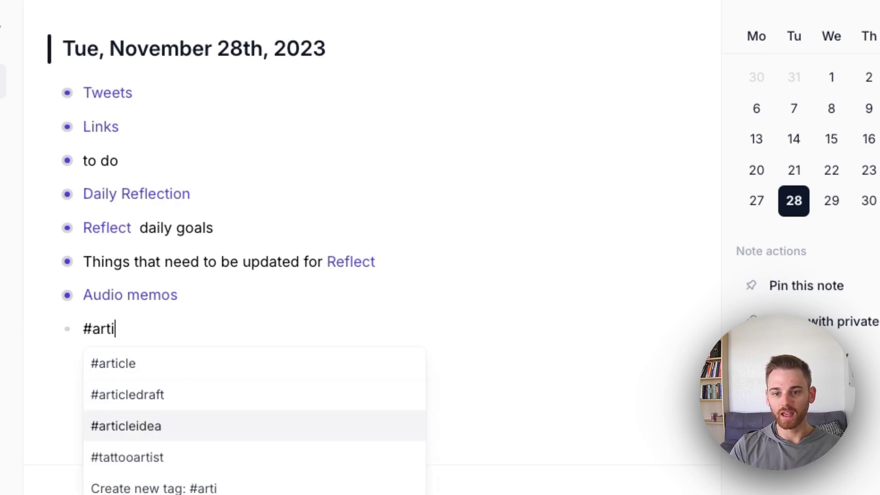
click(191, 426)
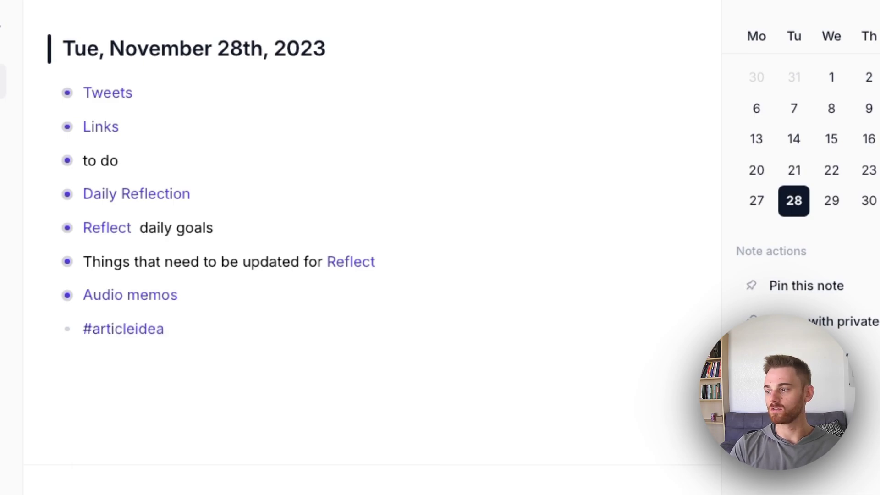
text(fo)
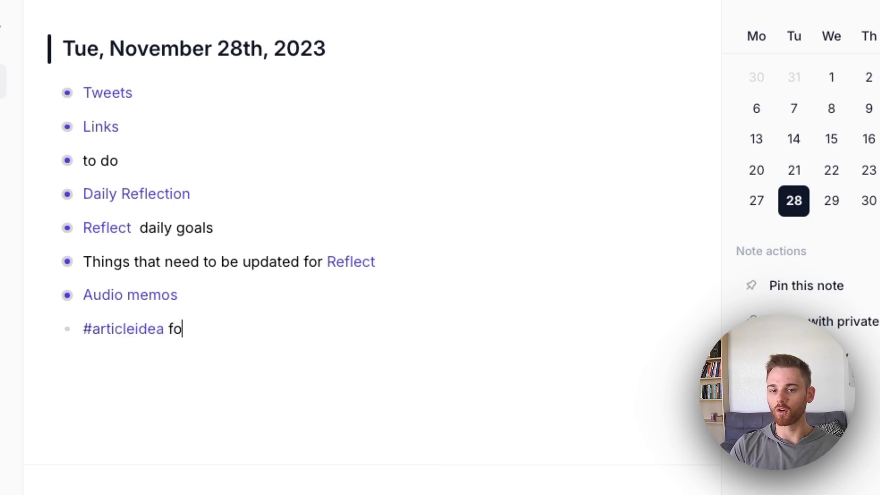
text(r [[samcl)
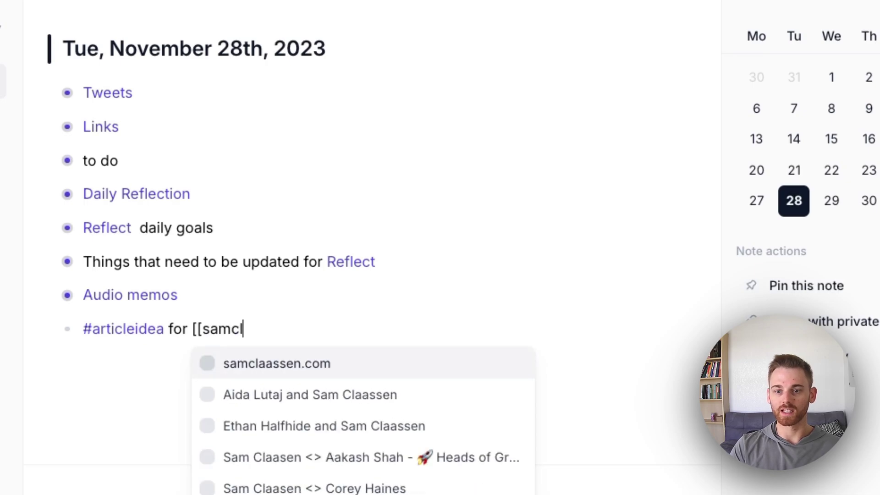
key(Return)
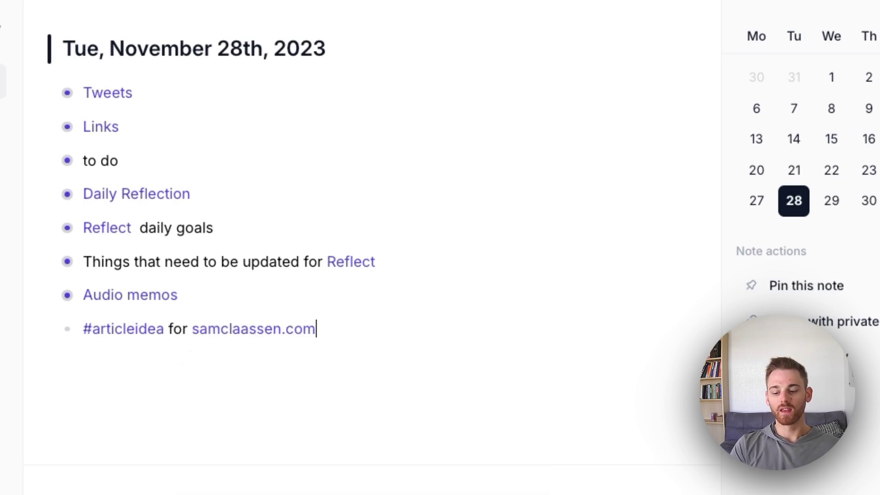
text(:)
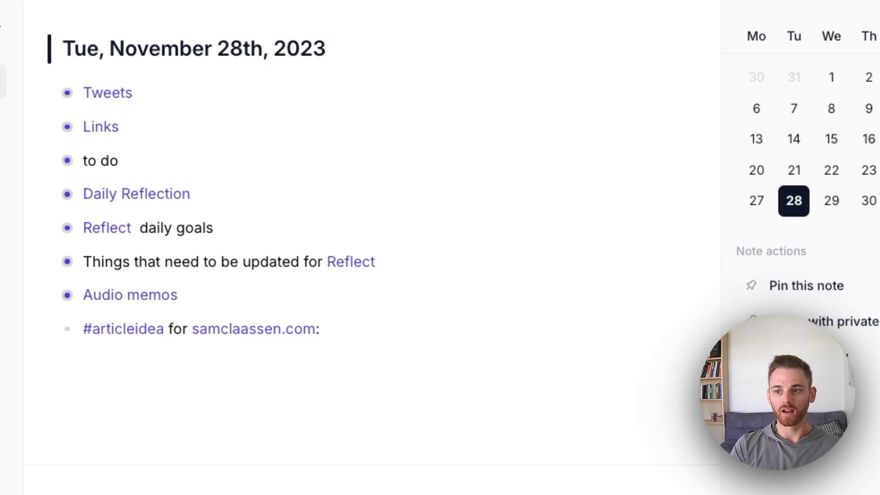
text(how important )
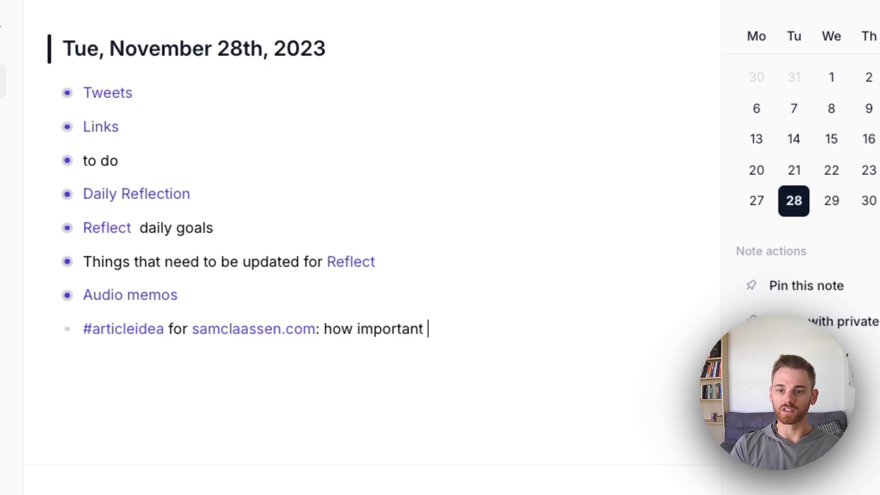
text(shipping is to growth)
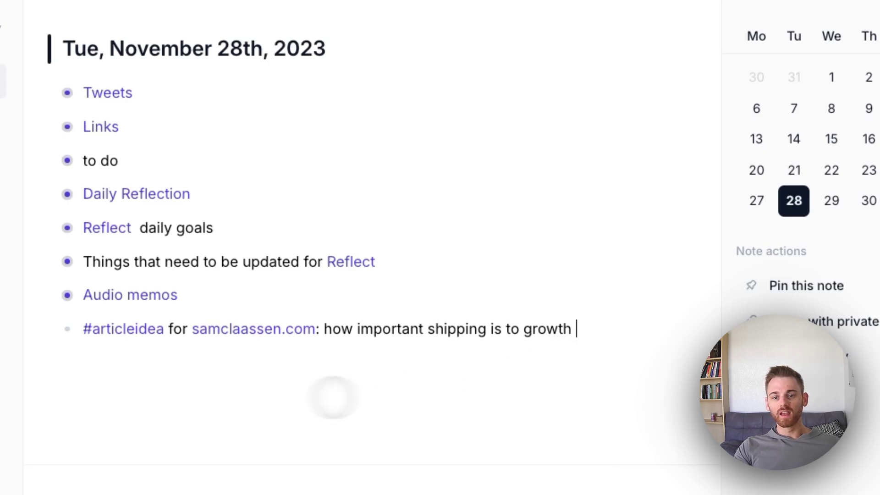
Show the #articleidea notes: today's daily note and the 'How to use Reflect as a CMS' note.
click(148, 329)
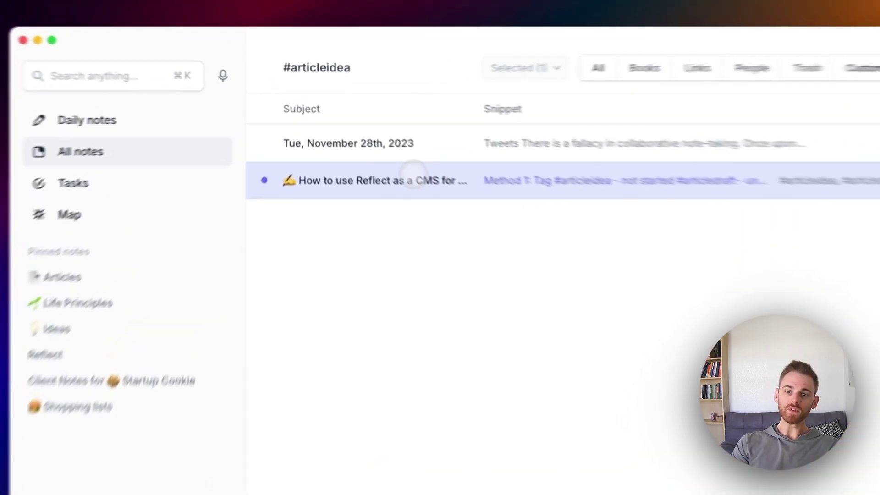
From the CMS guide, list #articledraft notes and view the 'Digital Nomads ruined nomading' draft.
click(373, 148)
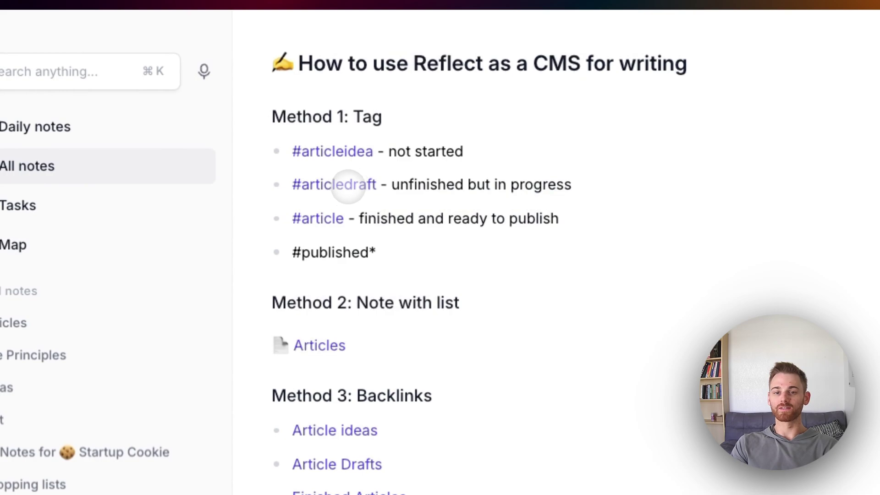
click(348, 185)
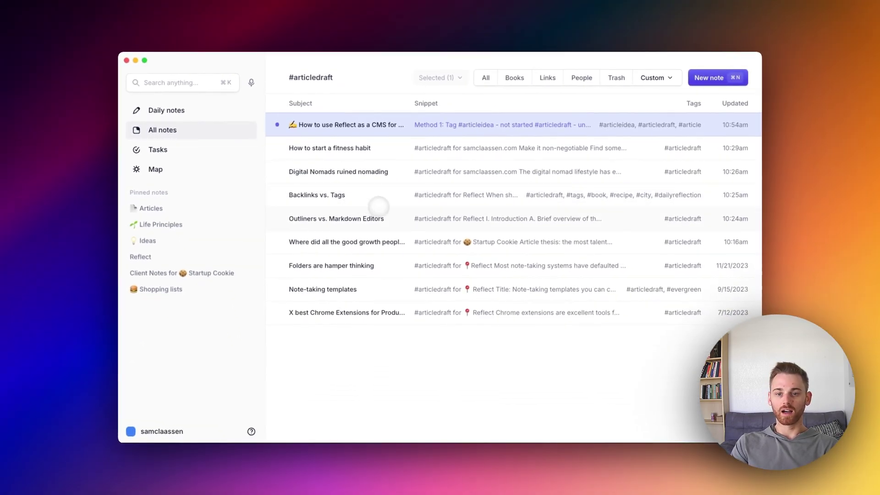
click(352, 171)
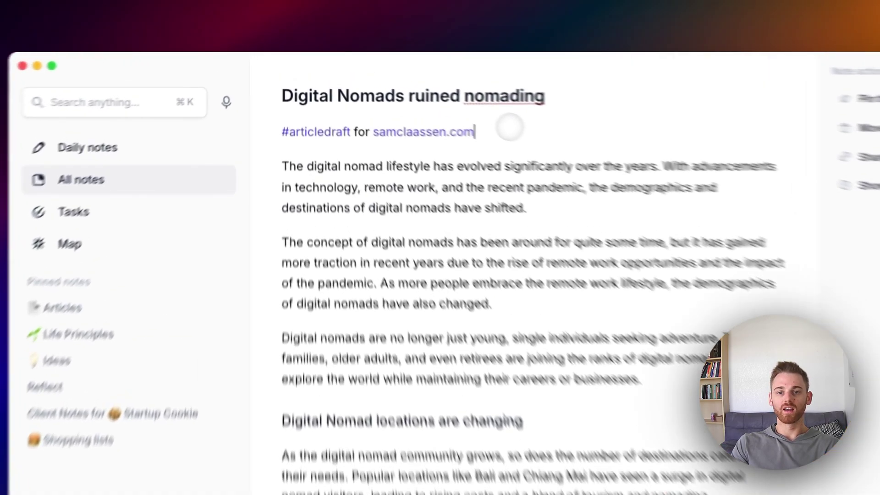
triple_click(422, 98)
click(419, 98)
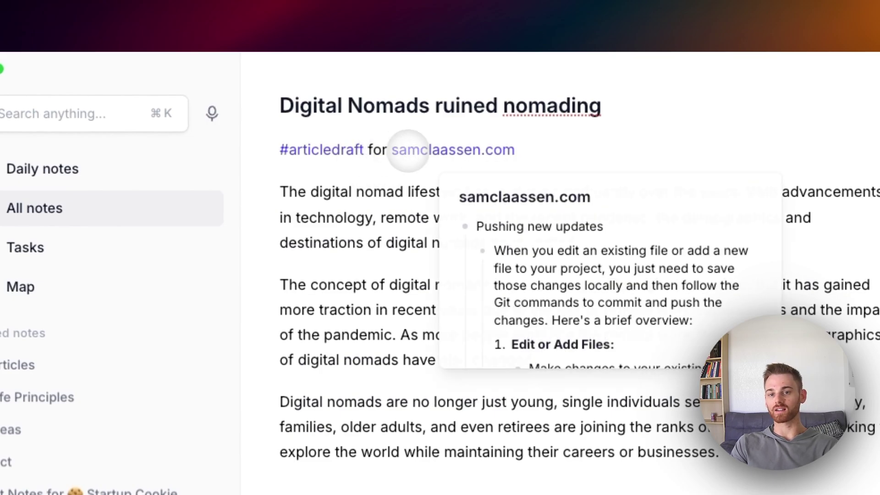
key(super+bracketleft)
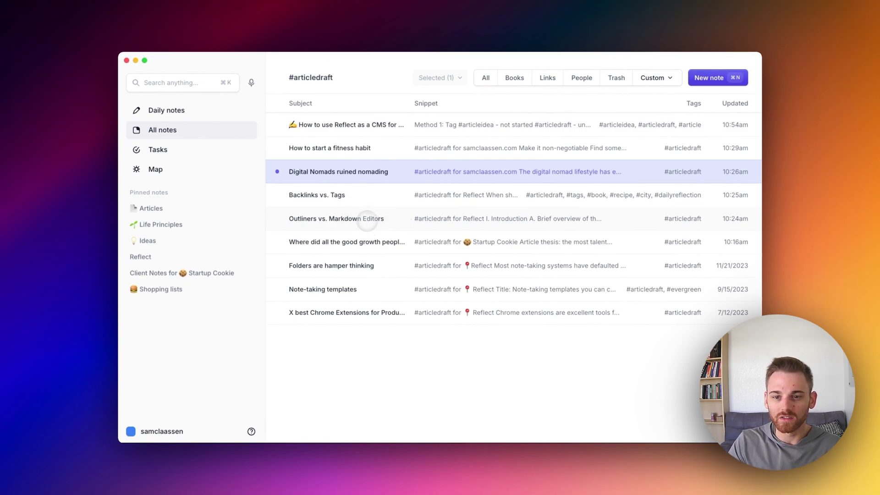
Read through the 'Backlinks vs. Tags' draft and return to the #articledraft list.
click(349, 196)
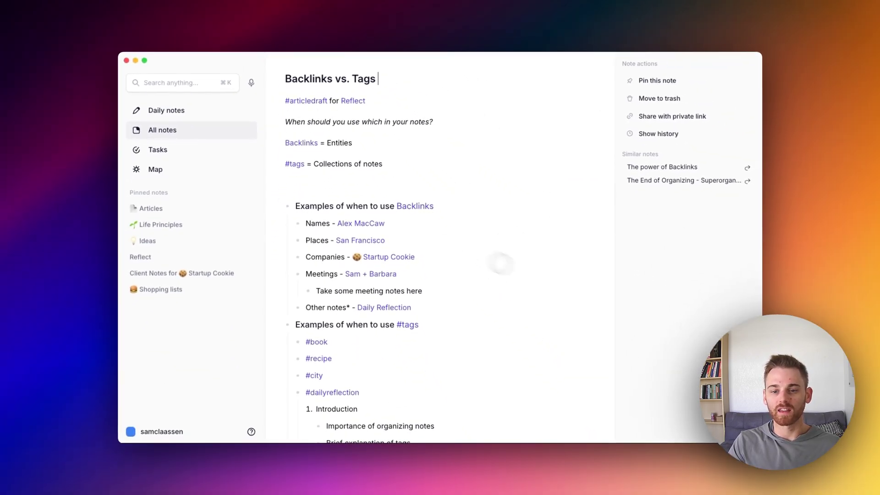
scroll(384, 265, down, 3)
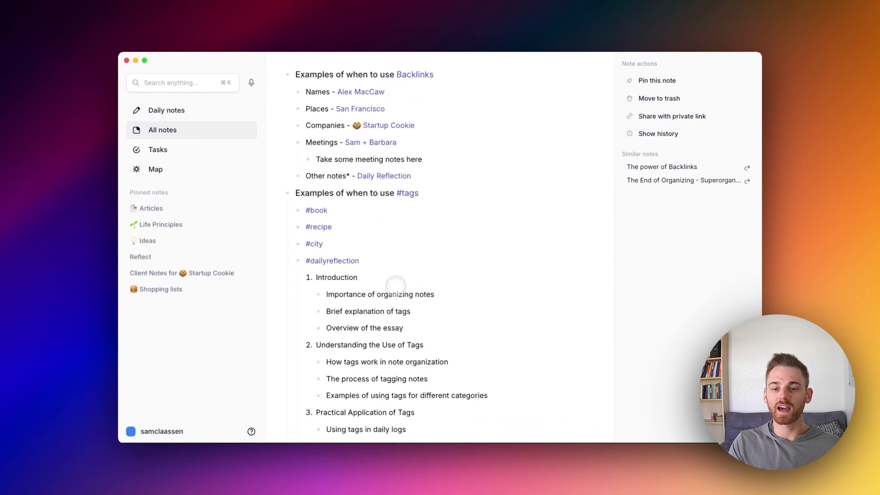
scroll(394, 284, down, 5)
scroll(396, 292, up, 8)
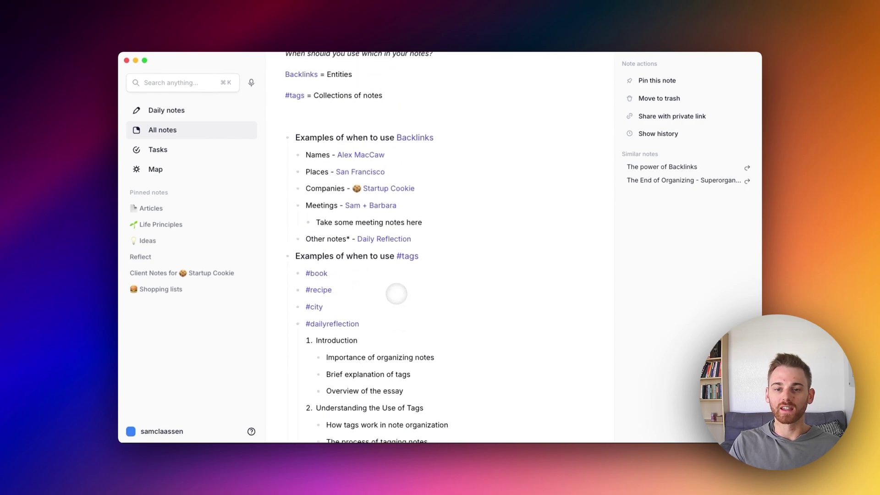
key(Escape)
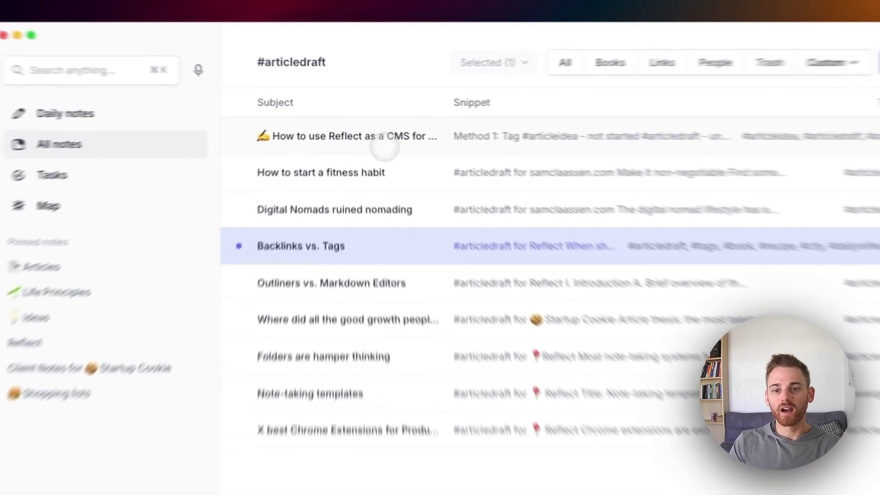
Browse the #article tag list from the CMS guide and reopen the CMS writing note.
click(399, 127)
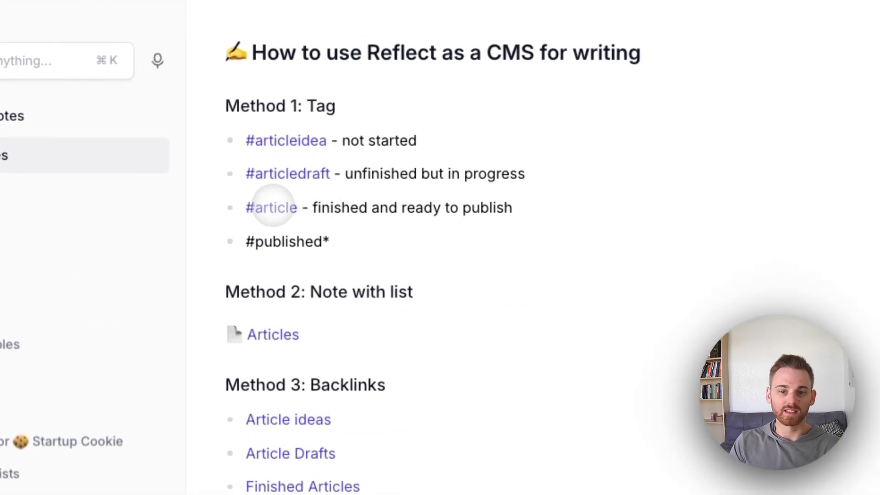
click(273, 207)
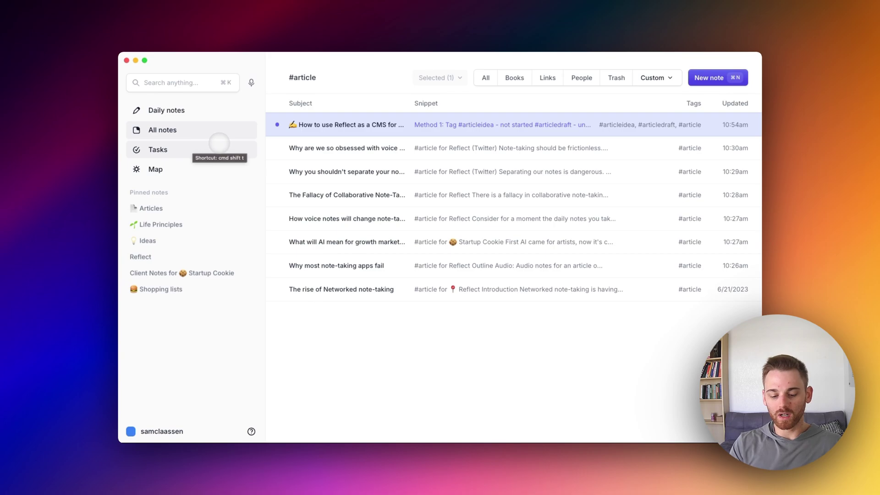
key(Return)
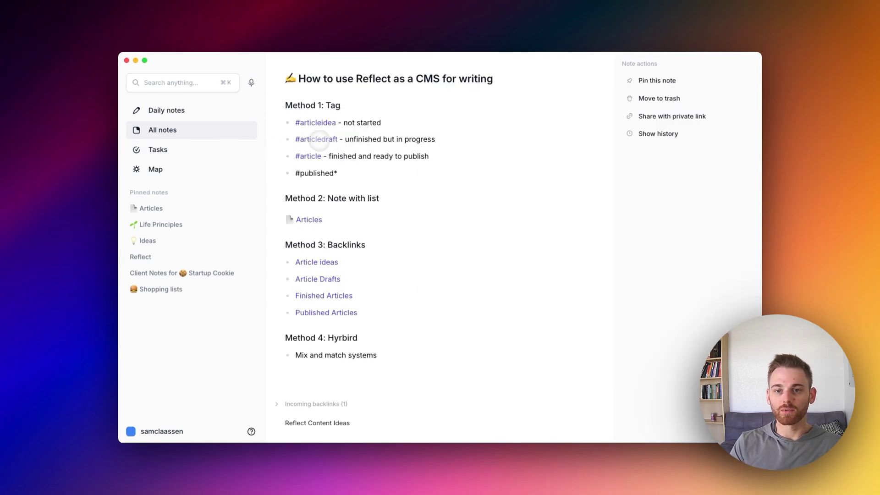
Capitalise 'how' in the article idea on the November 28th daily note.
click(321, 129)
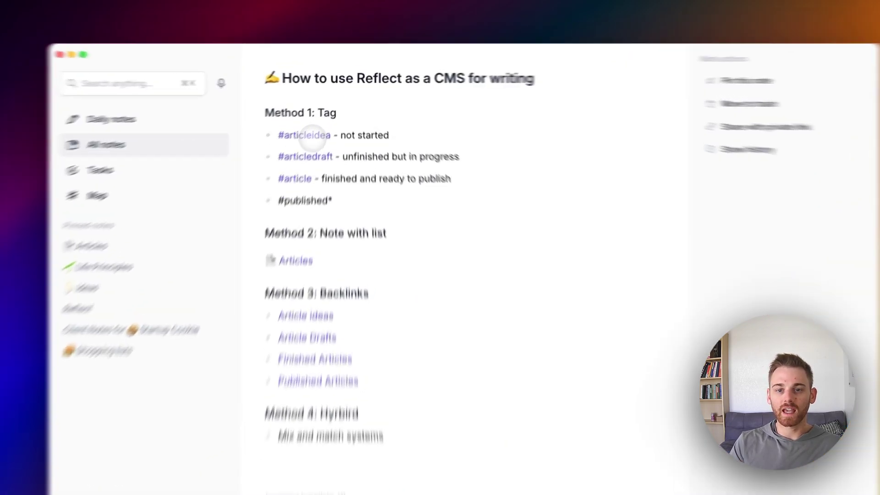
click(294, 165)
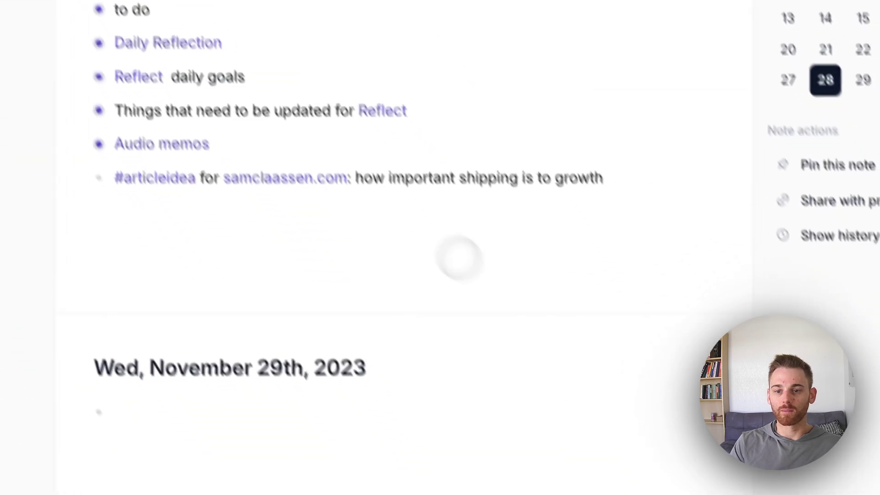
click(332, 138)
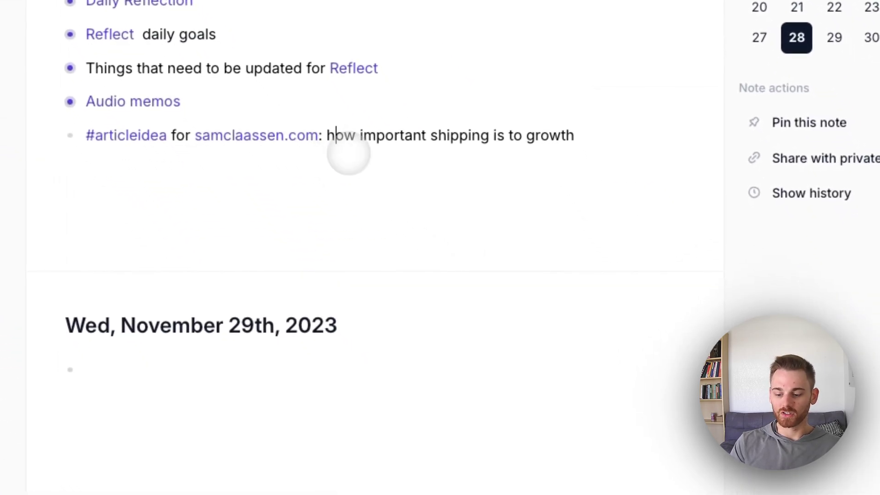
key(BackSpace)
text(H)
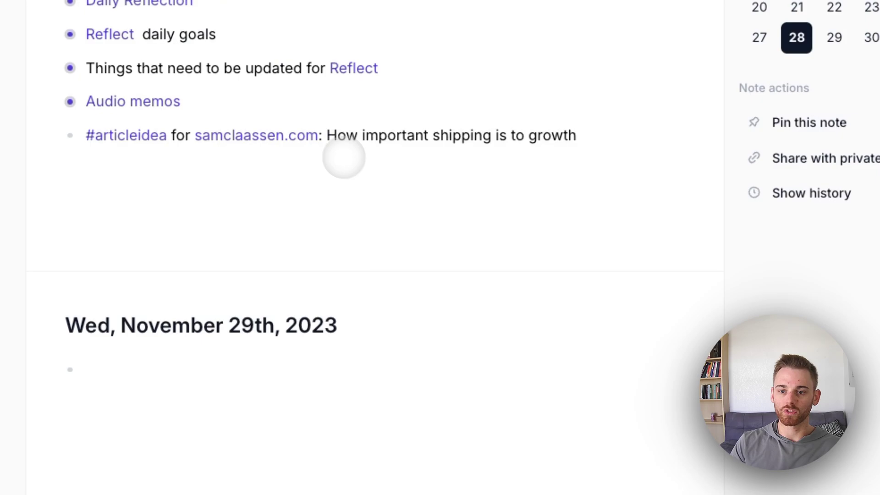
Turn 'How important shipping is to growth' into a new linked note.
drag(327, 136, 578, 143)
text([[)
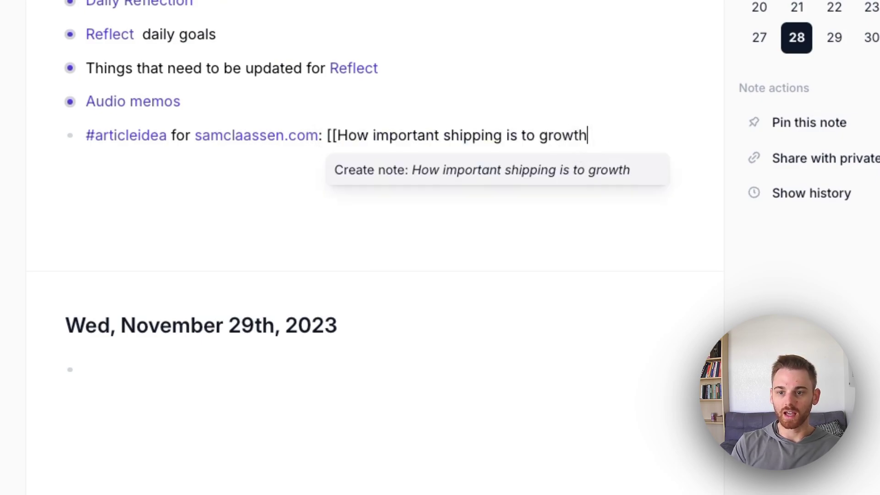
key(Return)
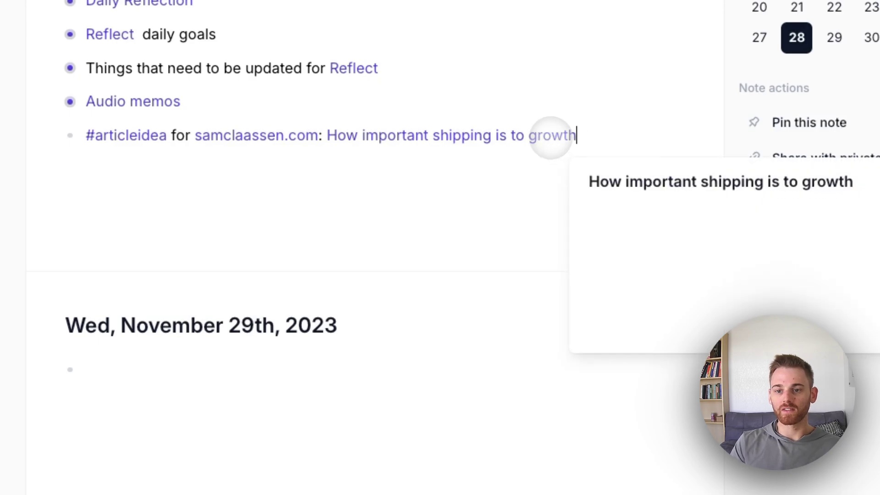
Tag the new 'How important shipping is to growth' note '#articledraft for [[samclaassen.com]]', then return to daily notes.
click(550, 137)
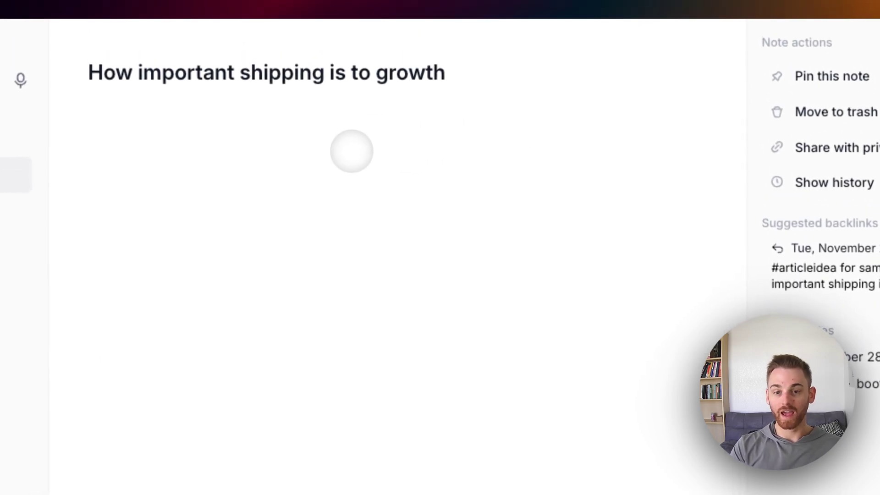
text(#article)
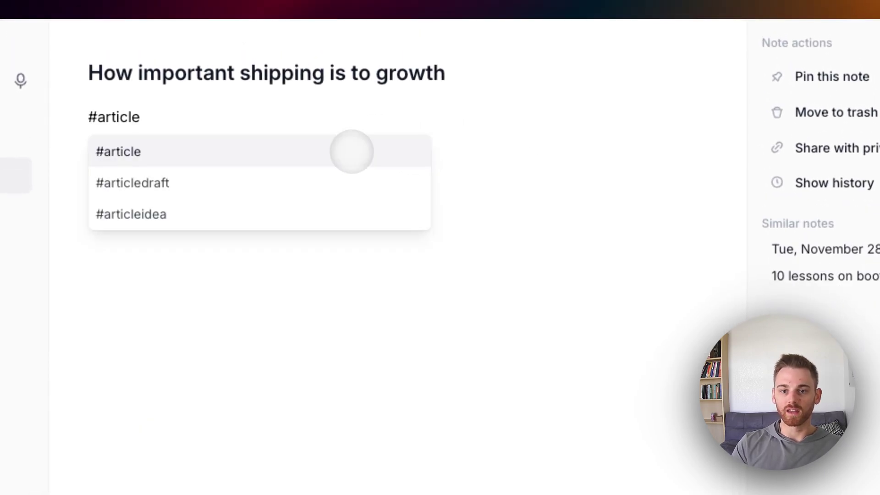
click(339, 189)
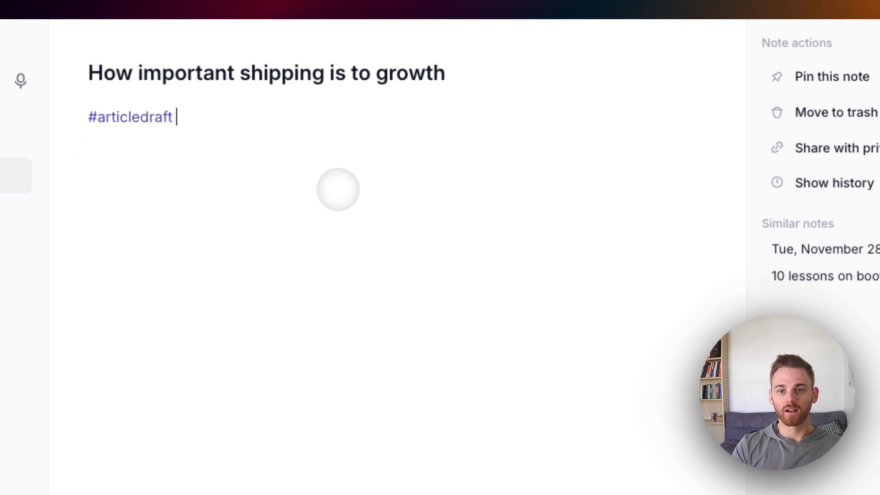
text(for [[samc)
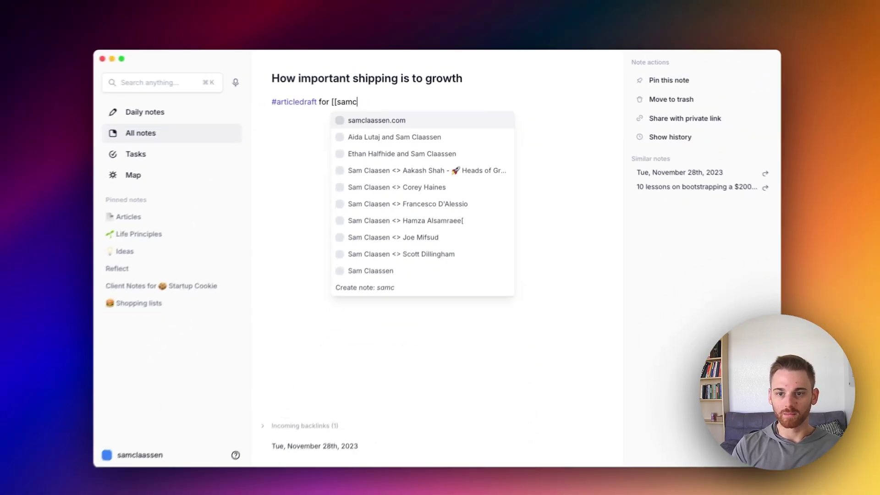
key(Return)
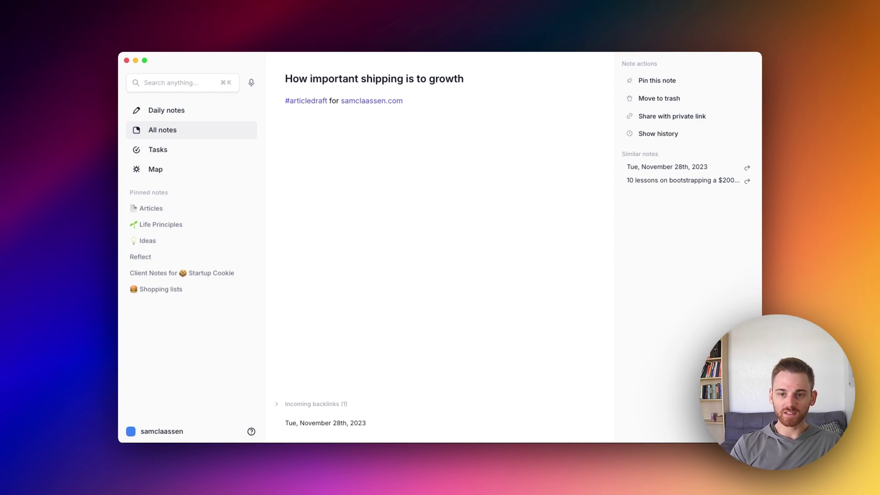
key(super+bracketleft)
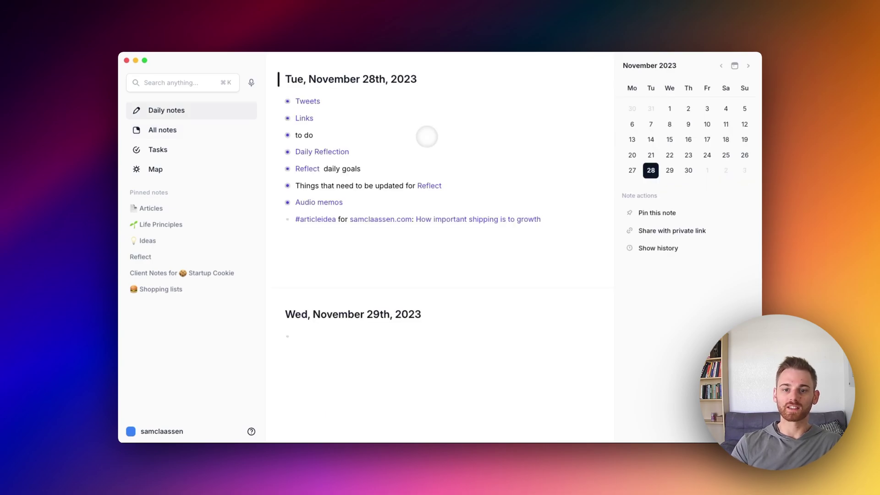
Open the 'Backlinks vs. Tags' note via the CMS note's #articledraft tag list.
click(210, 130)
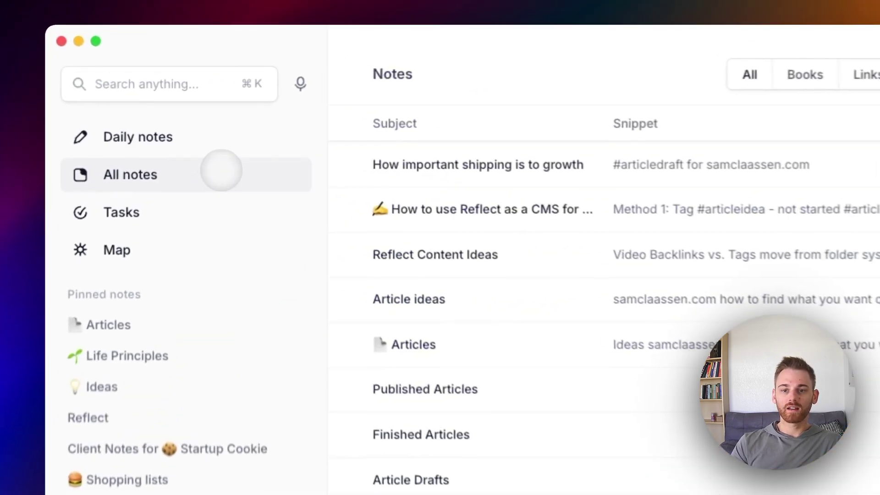
click(449, 209)
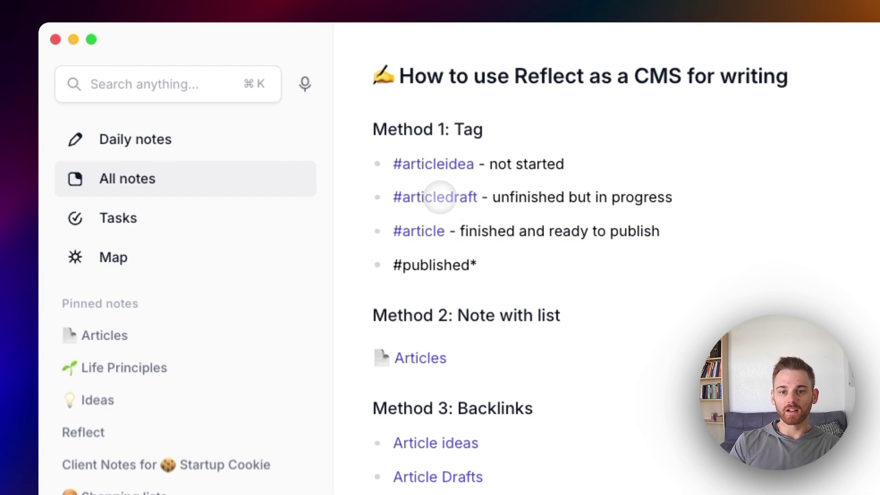
click(441, 196)
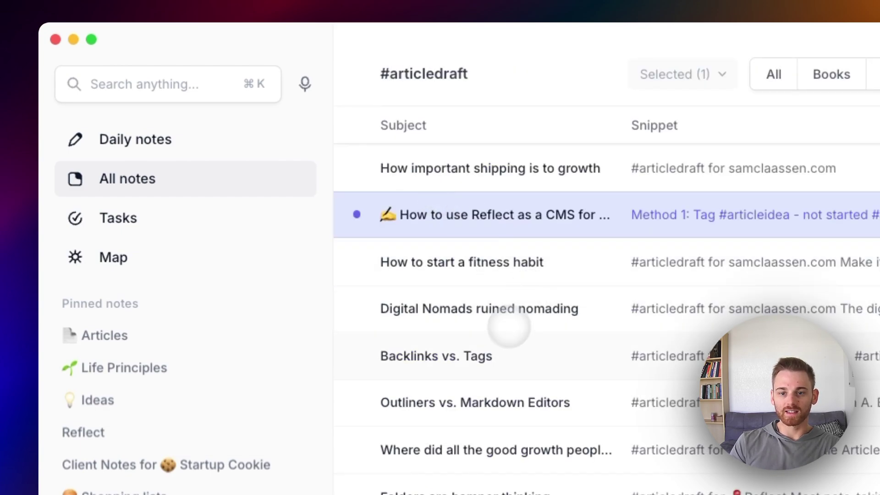
click(475, 353)
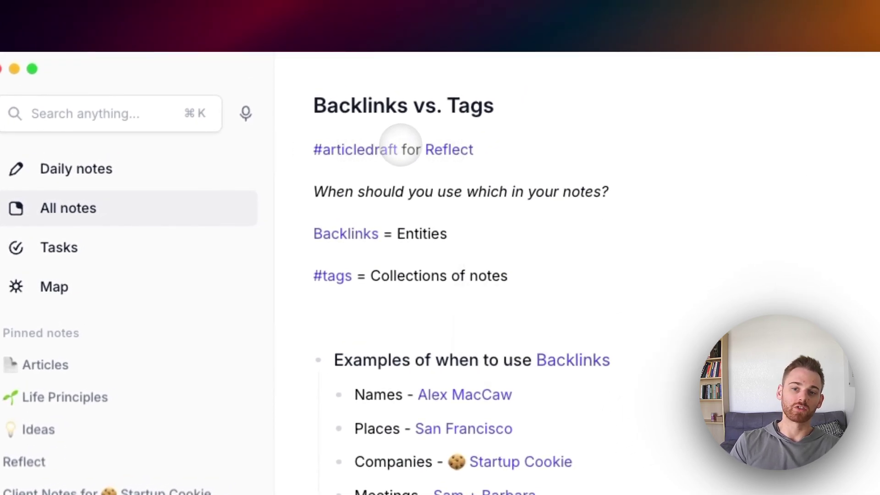
Replace its #articledraft tag with #article, keeping 'for Reflect' after it.
drag(399, 149, 274, 149)
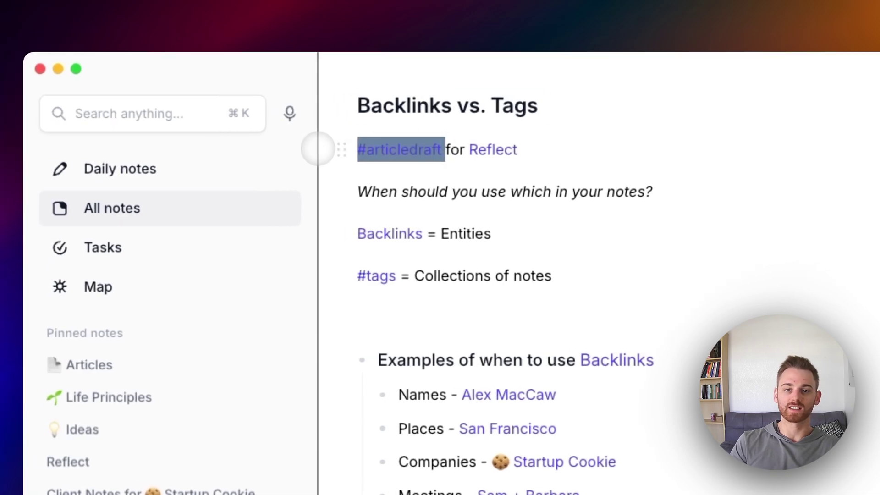
text(#articledraft)
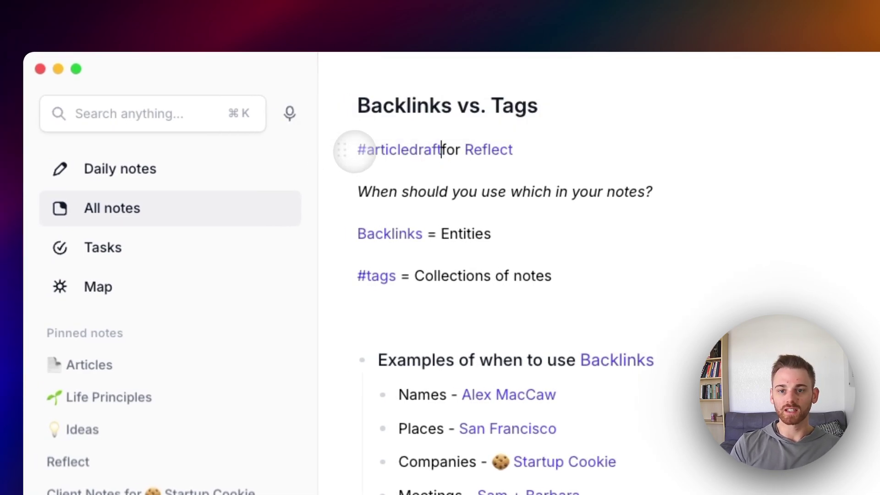
key(cmd+BackSpace)
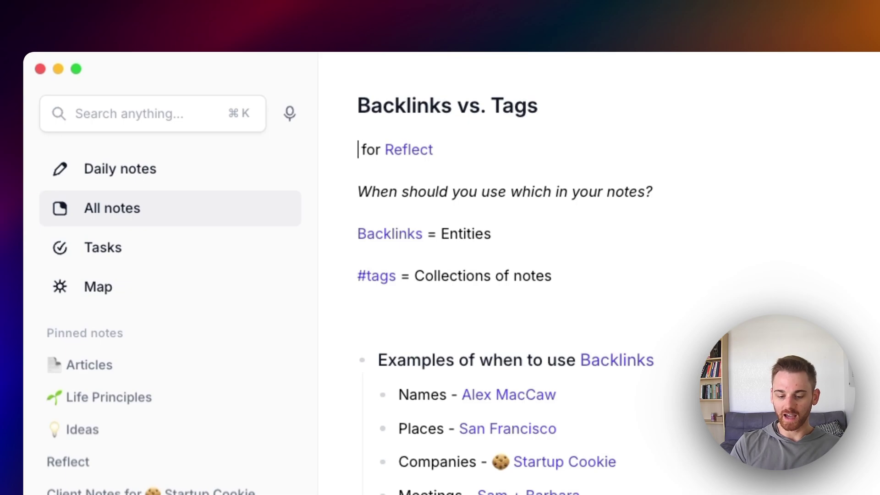
text(#art)
key(Return)
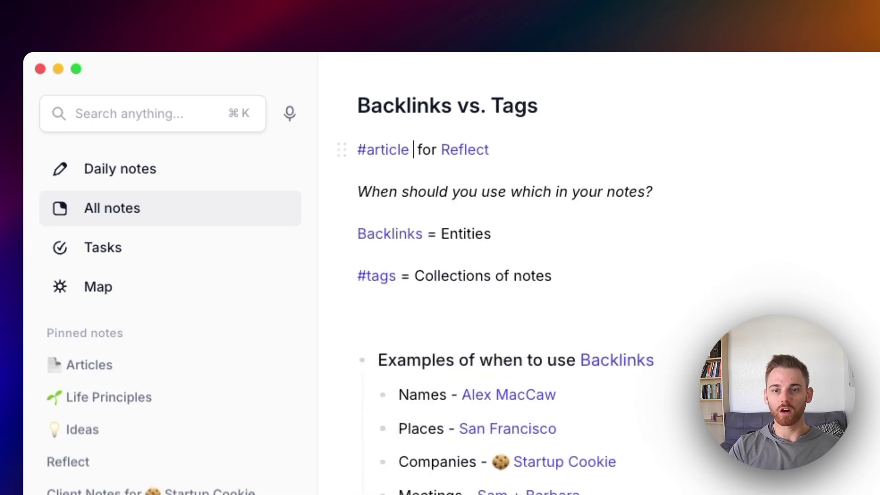
key(BackSpace)
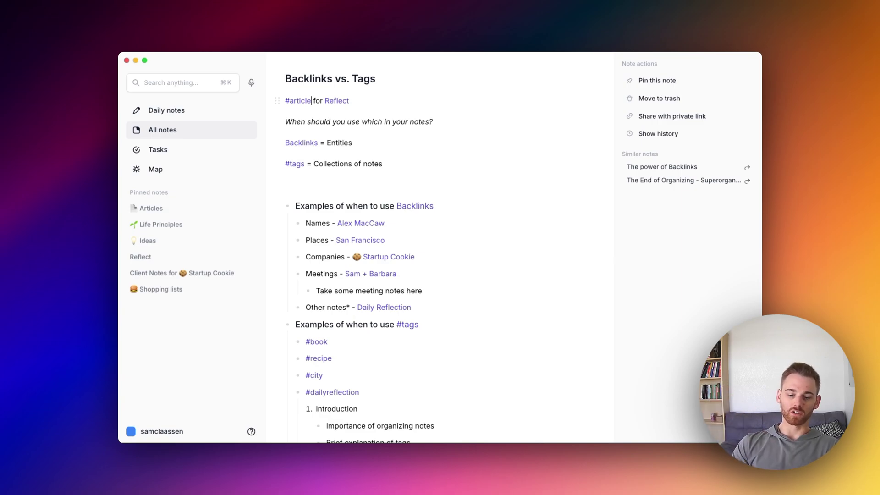
Reopen 'How to use Reflect as a CMS for writing' from the All notes list.
click(224, 130)
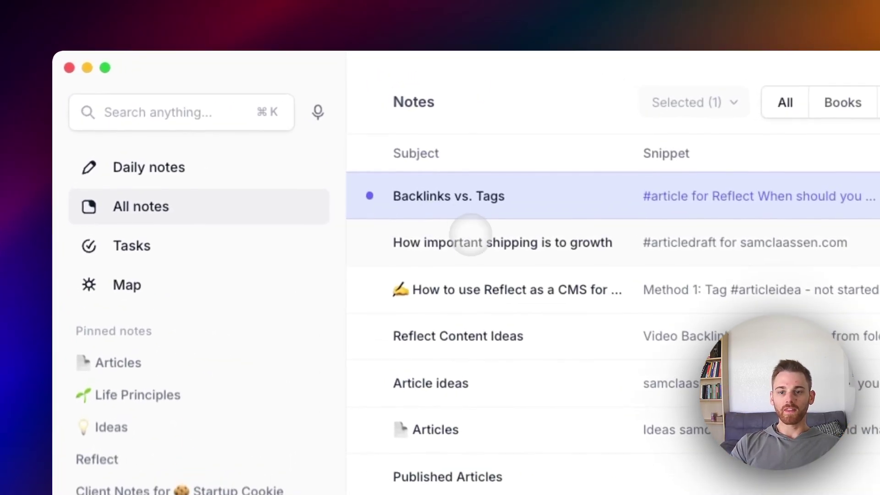
click(470, 290)
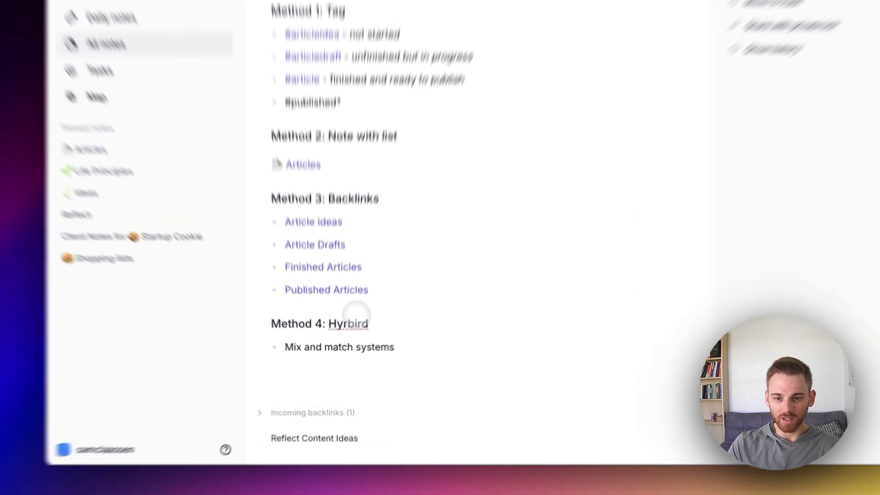
Correct 'Hyrbird' to 'Hyrbrid' in the CMS note's Method 4 heading.
double_click(347, 334)
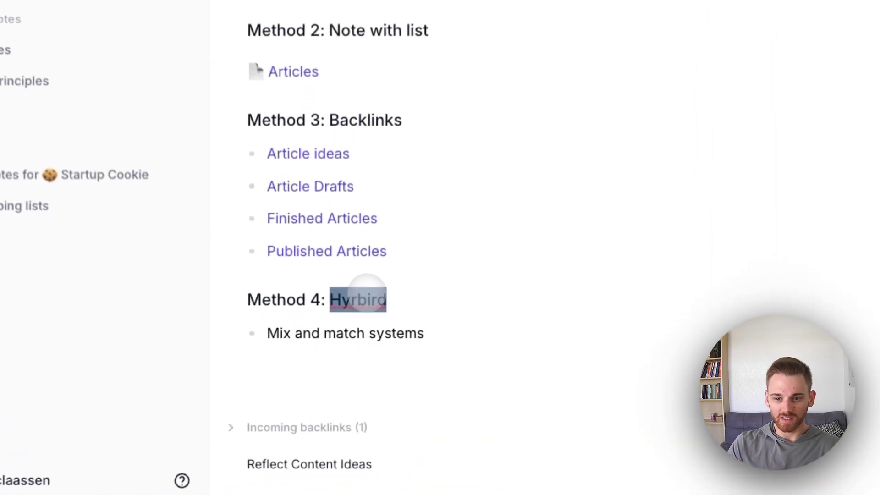
click(372, 296)
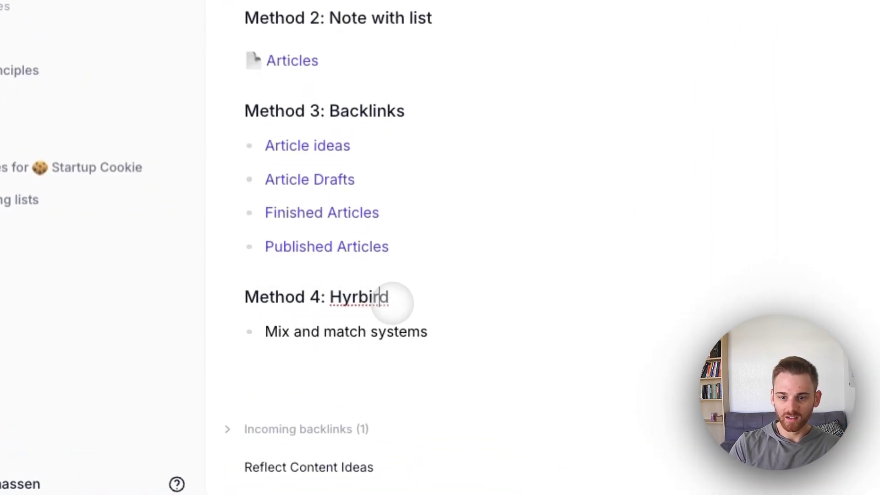
key(BackSpace)
key(BackSpace)
text(ri)
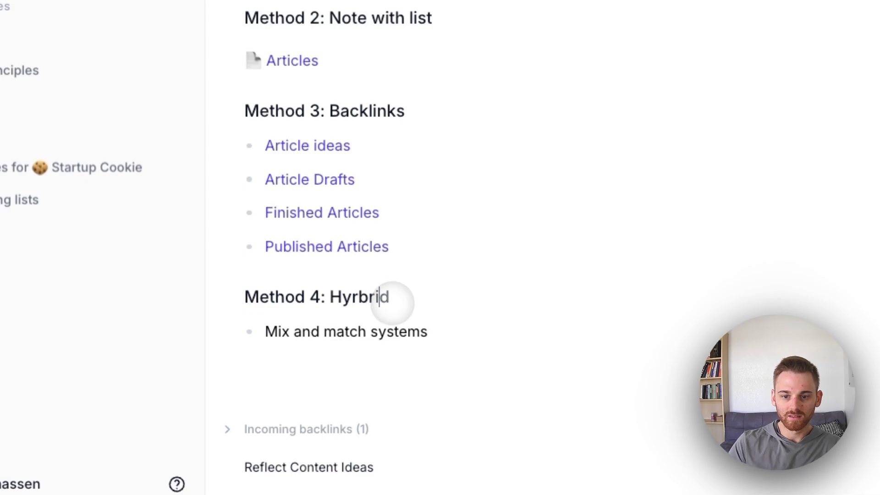
click(470, 317)
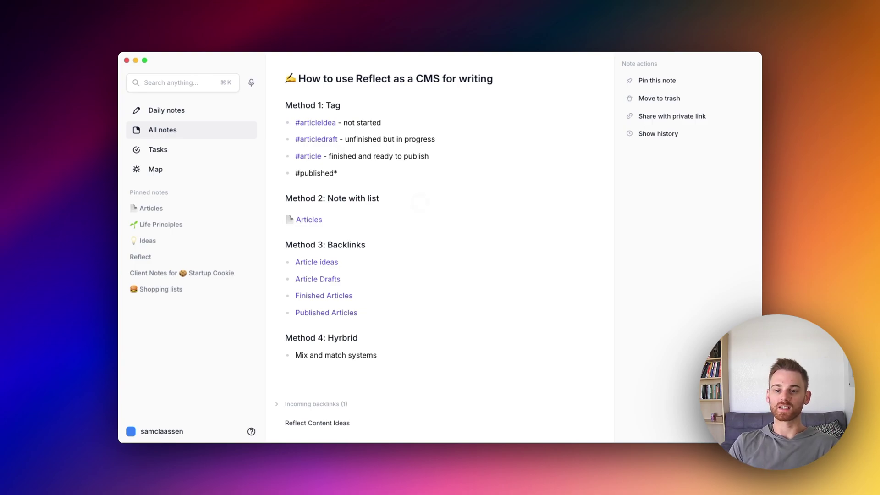
mouse_move(319, 221)
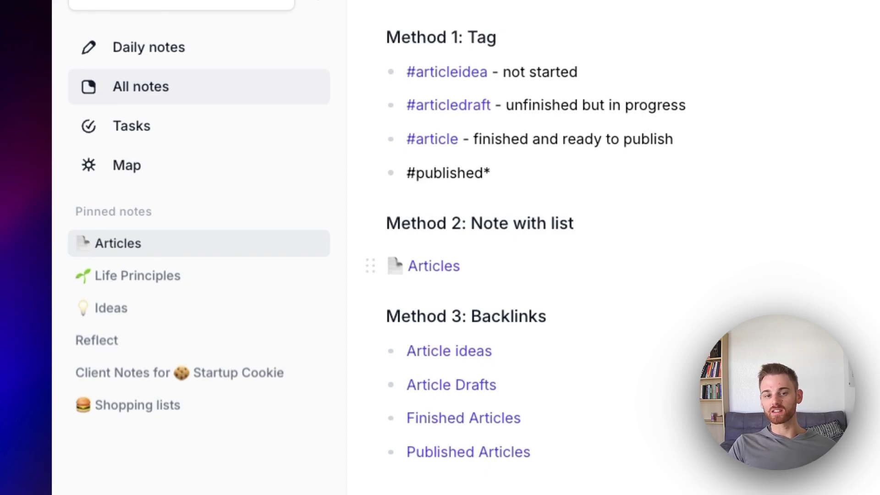
Open the pinned Articles note, collapse Reflect's ideas, and select the Ideas heading.
click(89, 243)
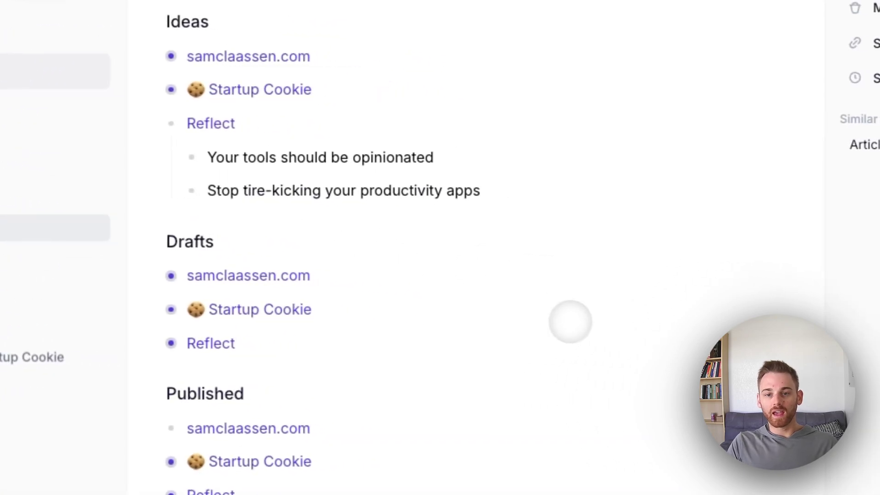
click(171, 123)
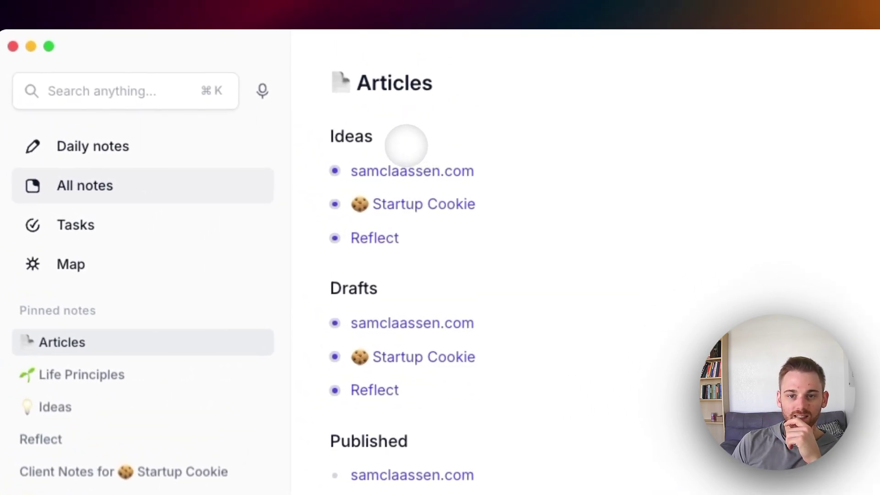
drag(406, 146, 369, 146)
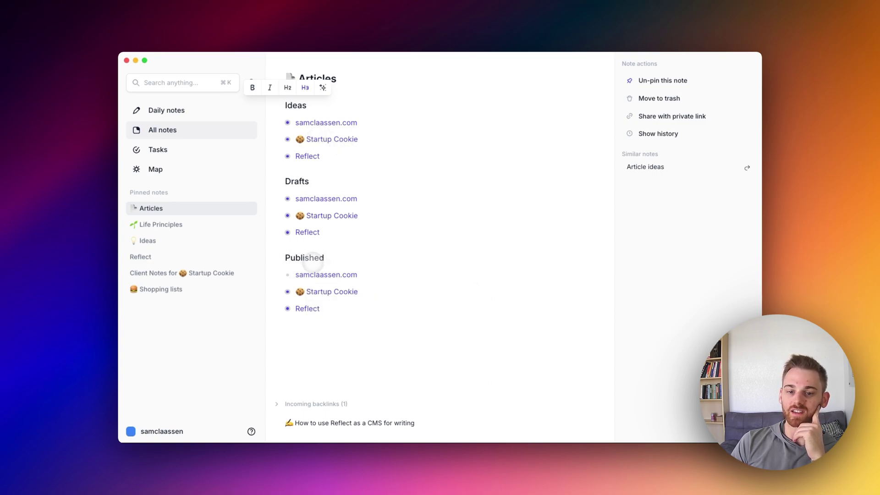
mouse_move(297, 130)
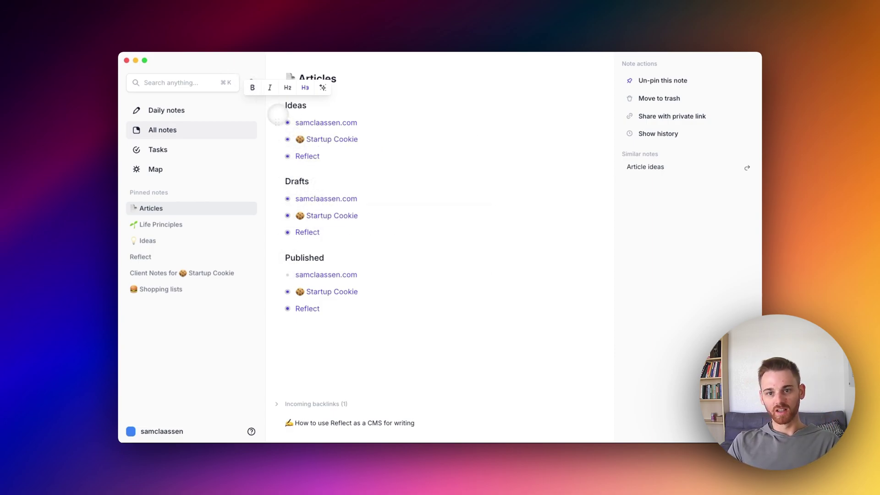
Expand then re-collapse the samclaassen.com, Startup Cookie and Reflect items under Ideas.
click(287, 122)
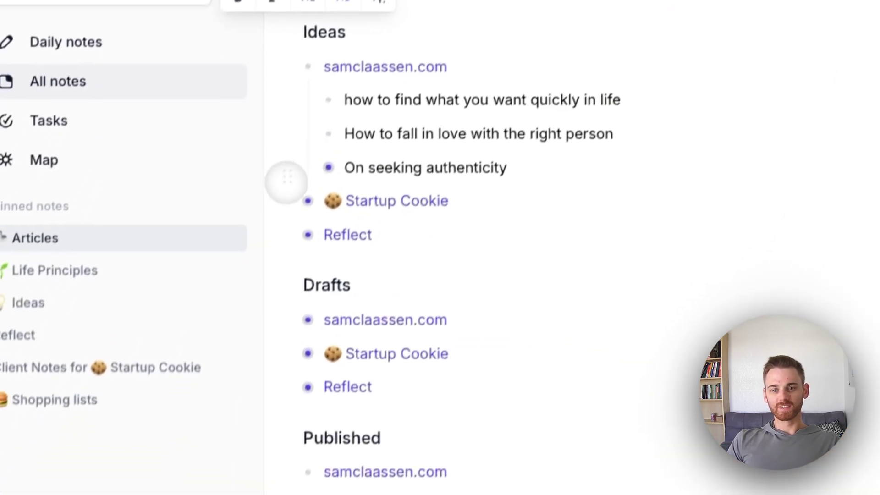
click(318, 178)
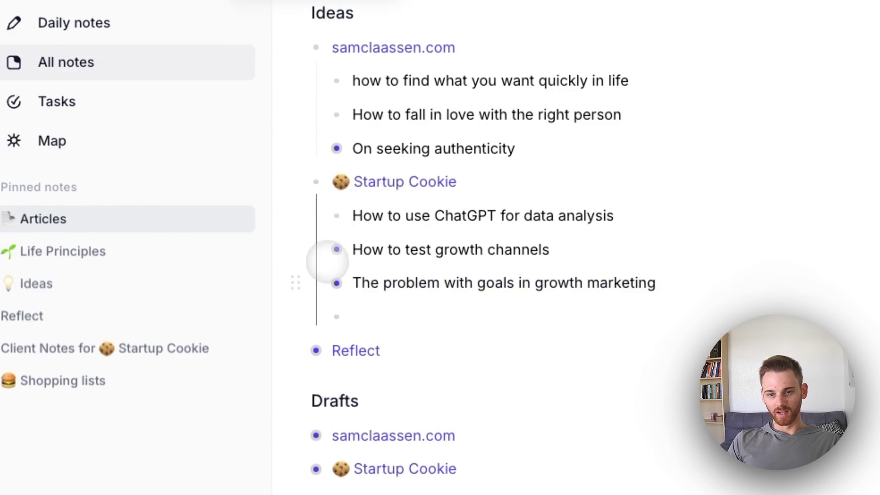
click(318, 349)
scroll(514, 356, down, 5)
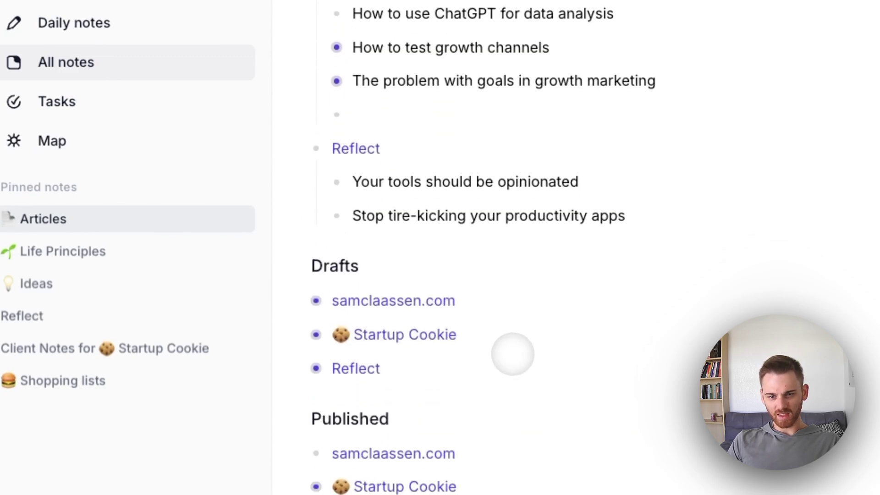
scroll(514, 353, up, 5)
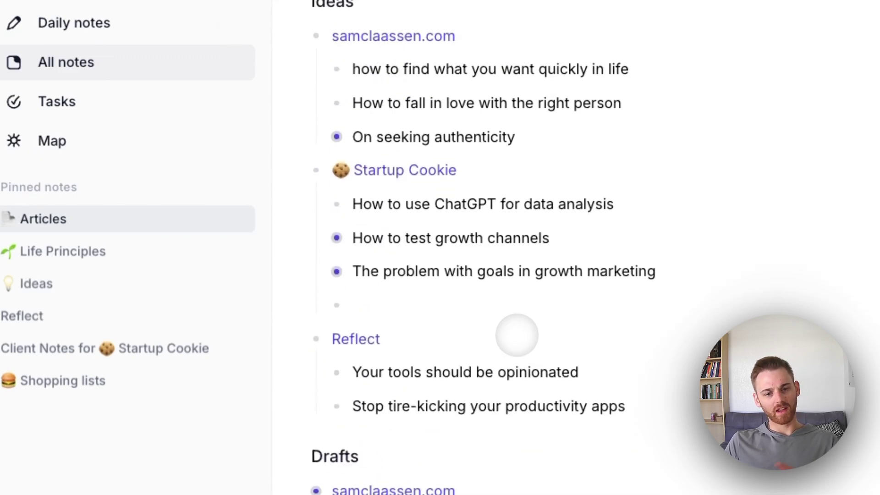
click(316, 36)
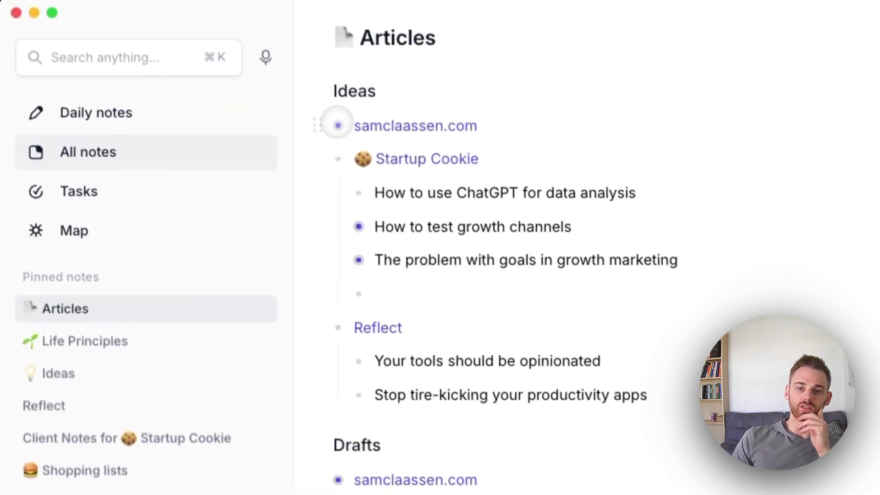
click(316, 170)
click(343, 217)
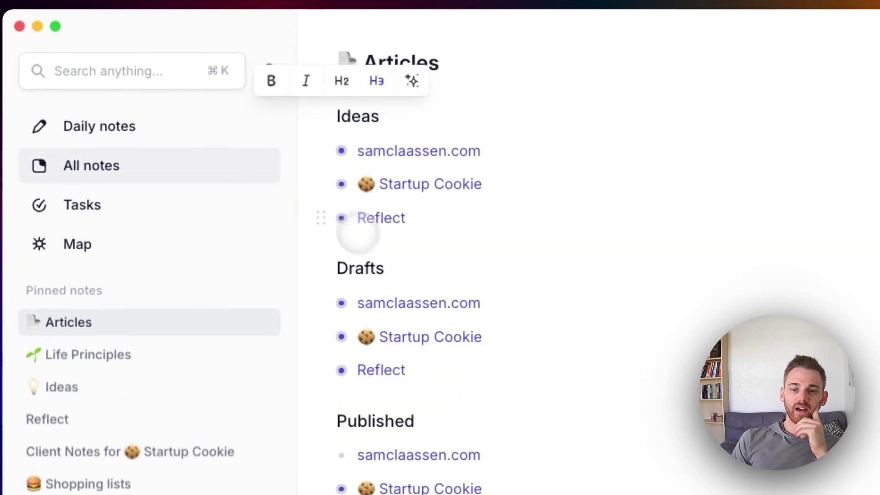
Expand samclaassen.com under Drafts to show its fitness habit and Digital Nomads drafts.
mouse_move(384, 294)
click(341, 303)
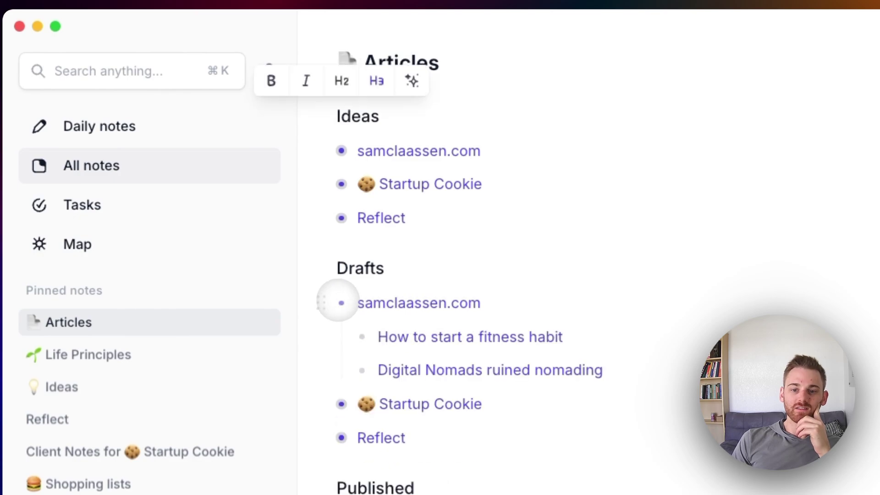
mouse_move(398, 339)
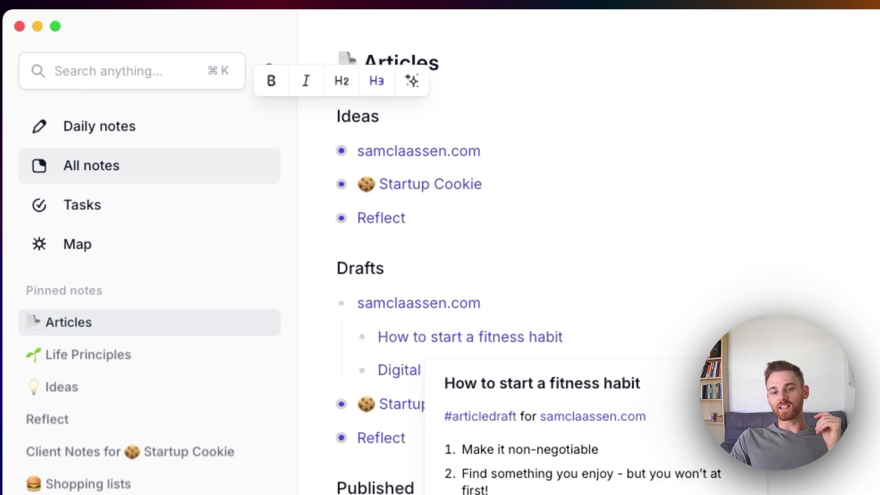
mouse_move(462, 368)
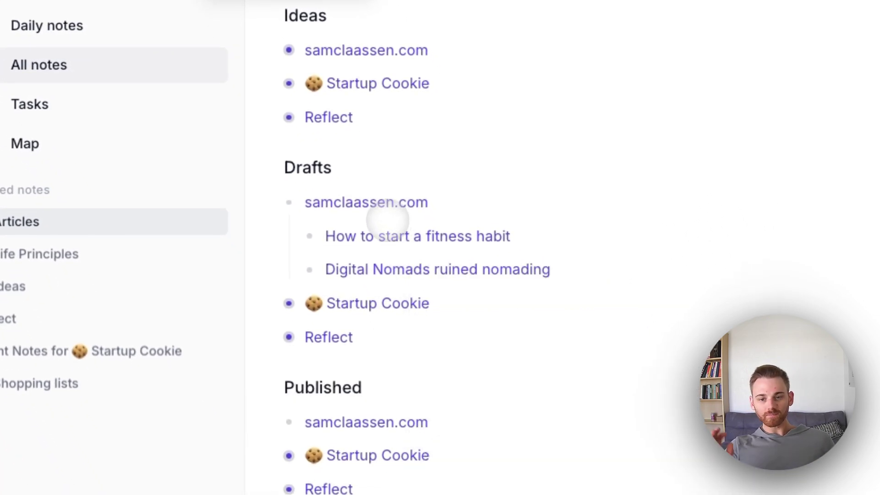
mouse_move(378, 236)
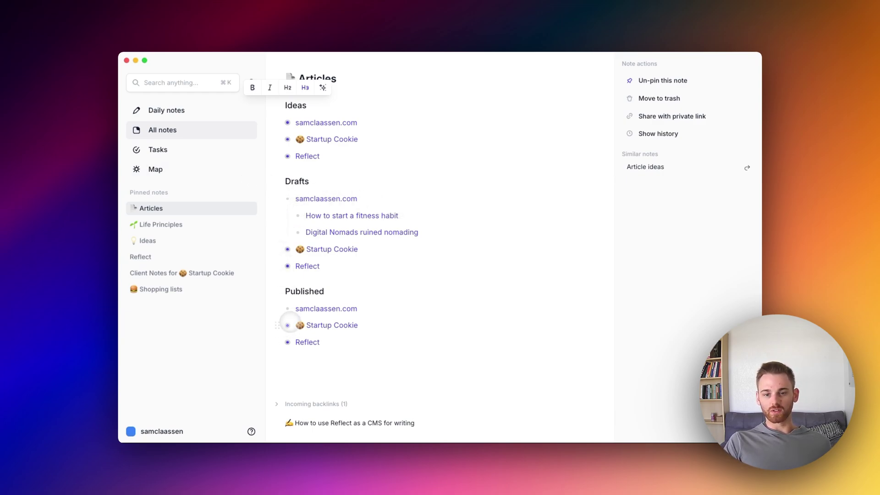
drag(281, 216, 299, 225)
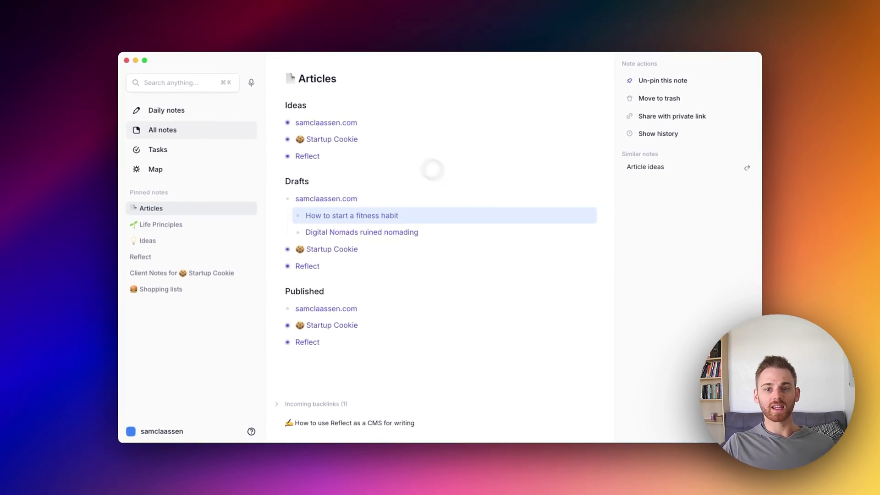
click(287, 123)
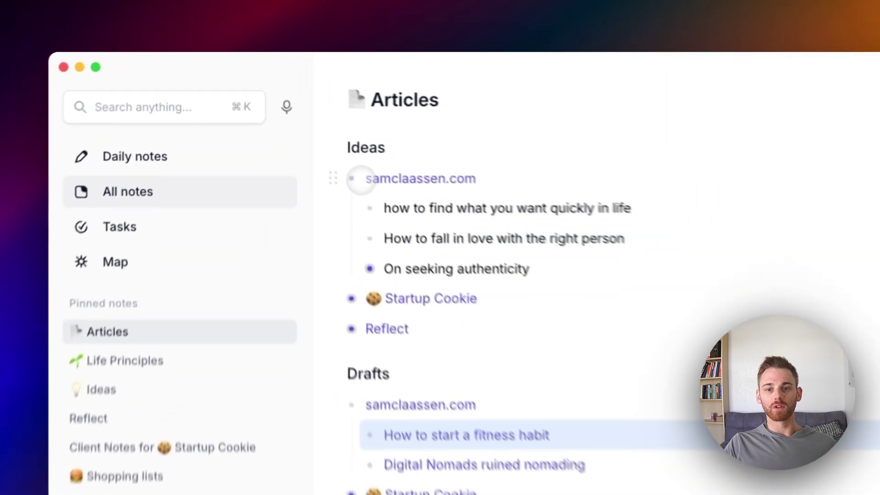
click(361, 180)
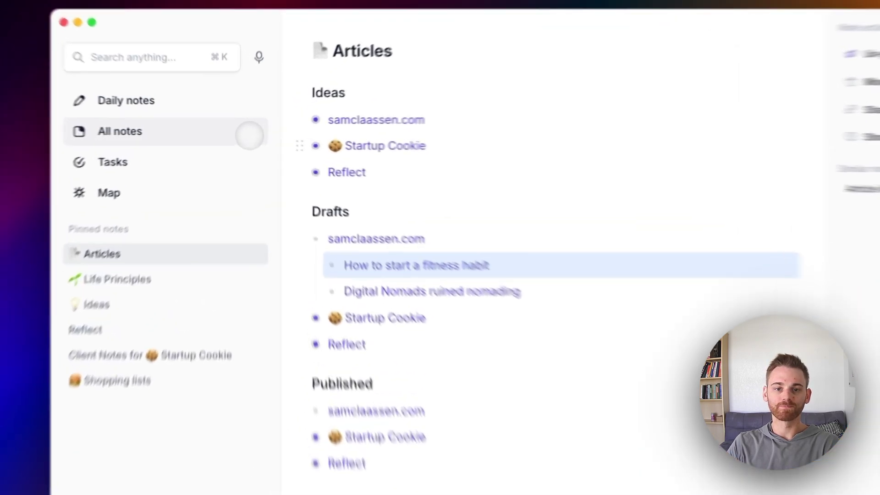
Reopen the 'How to use Reflect as a CMS for writing' note from All notes.
click(245, 131)
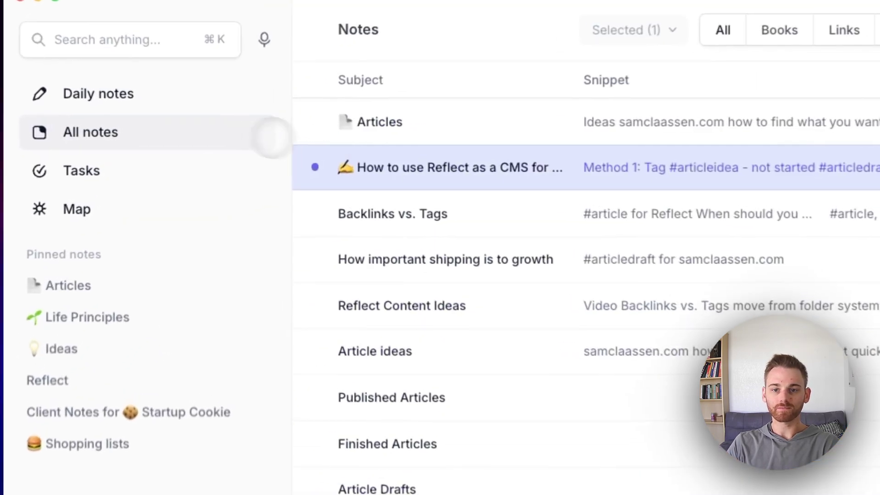
click(436, 183)
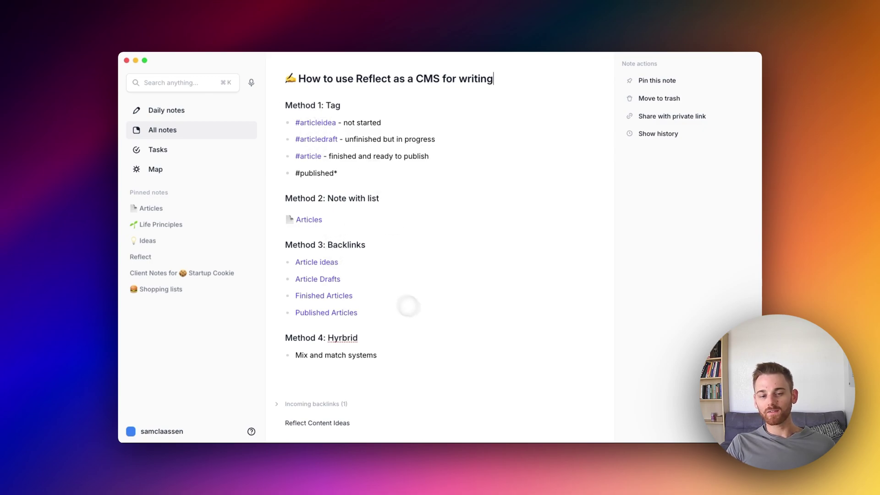
Open the Article ideas note via the Method 3: Backlinks link, then select and deselect its text.
mouse_move(356, 296)
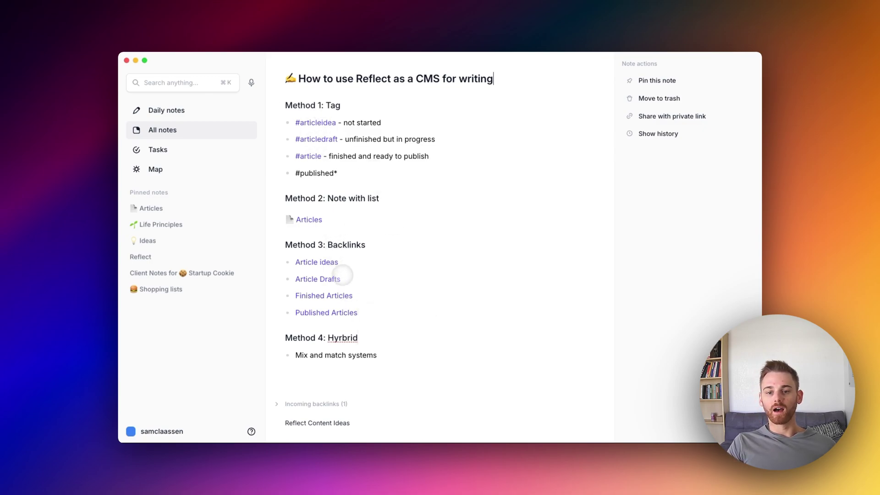
mouse_move(329, 262)
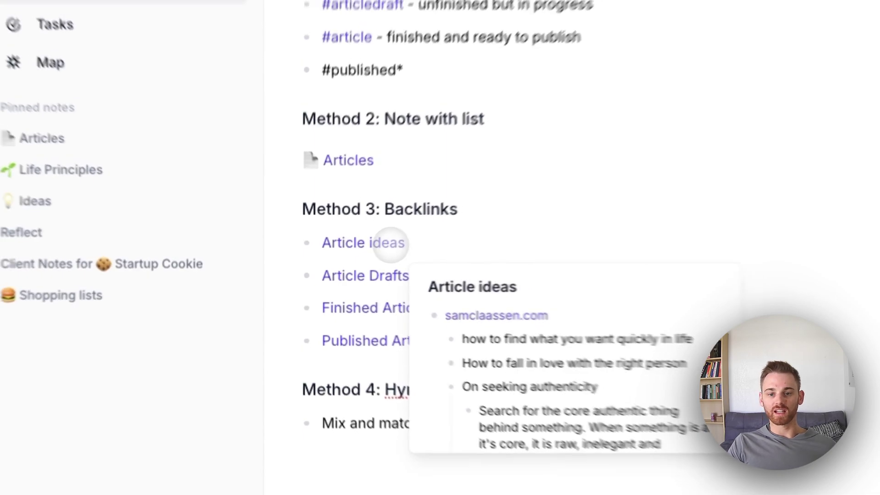
click(390, 242)
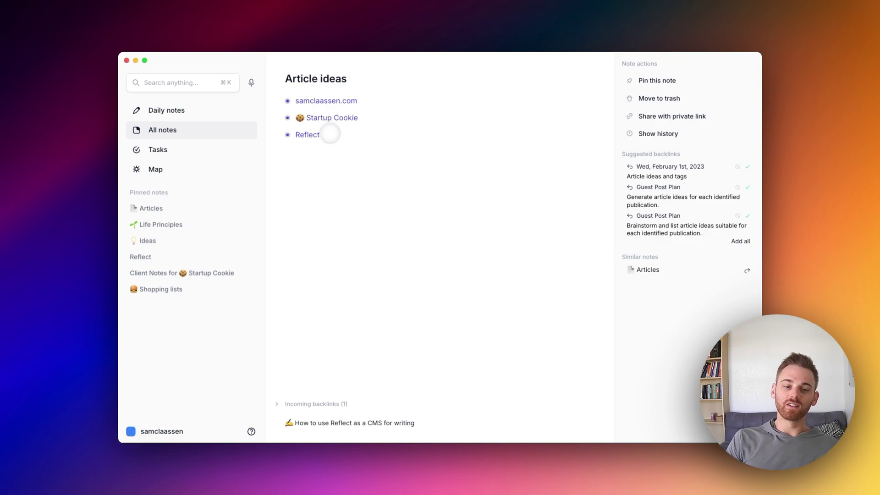
key(super+a)
key(Right)
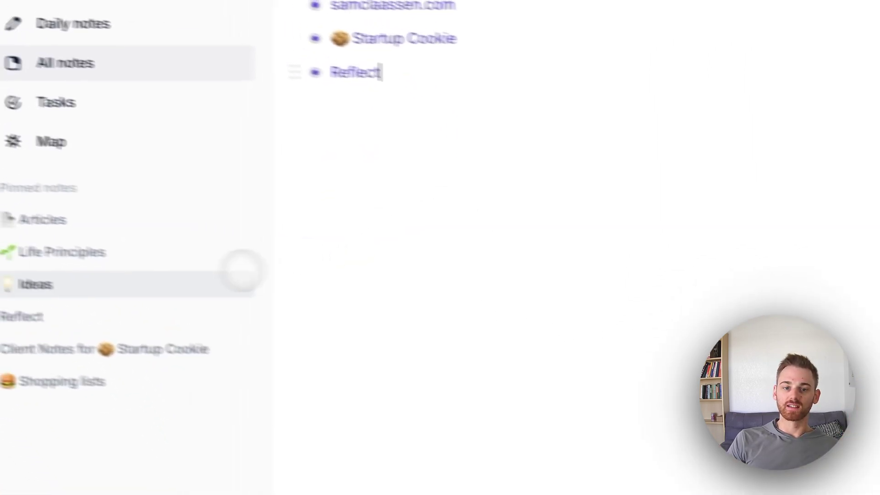
click(46, 218)
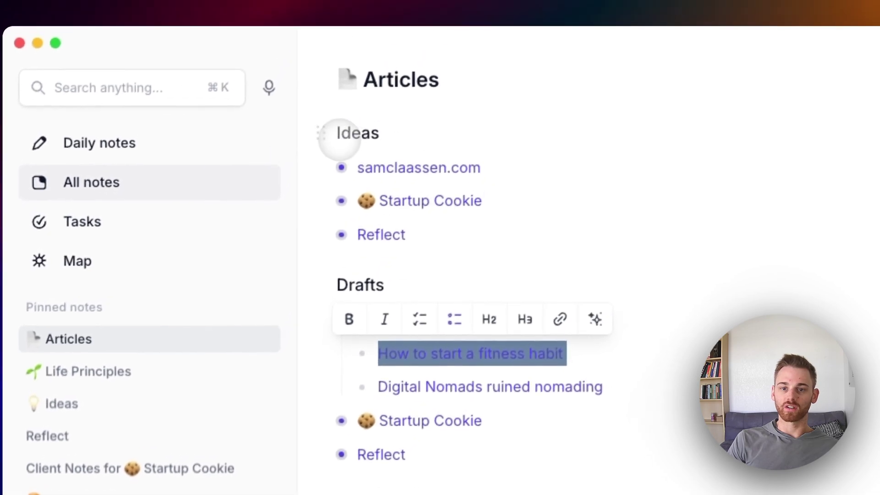
drag(342, 126, 442, 235)
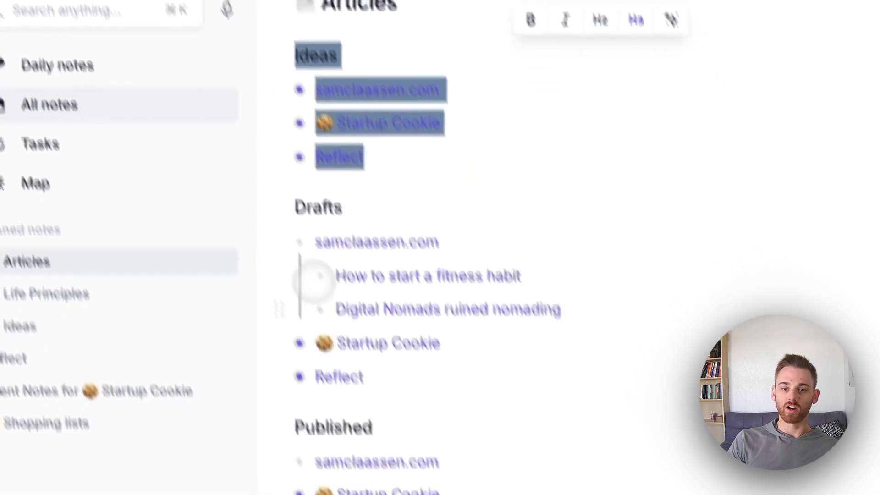
drag(321, 285, 408, 321)
drag(331, 173, 248, 138)
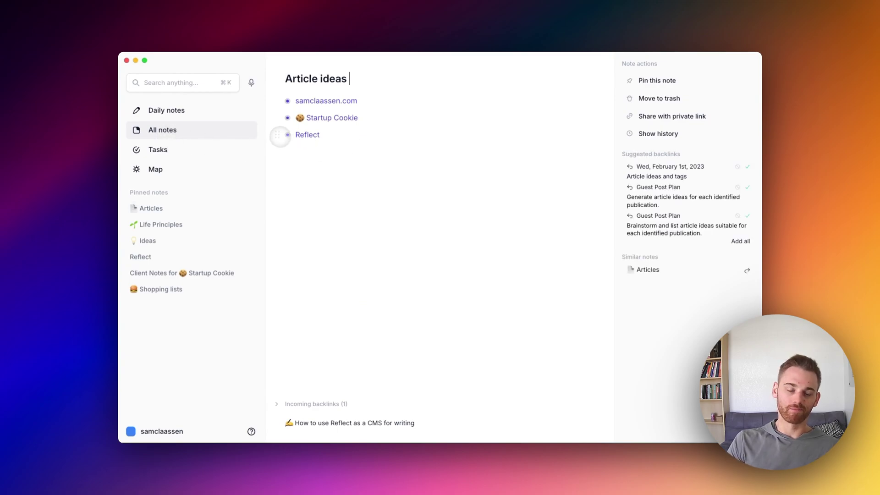
On the Nov 28 daily note, add a bullet linking [[Article ideas]] for [[Reflect]] 'Why note-taking is great'.
click(191, 117)
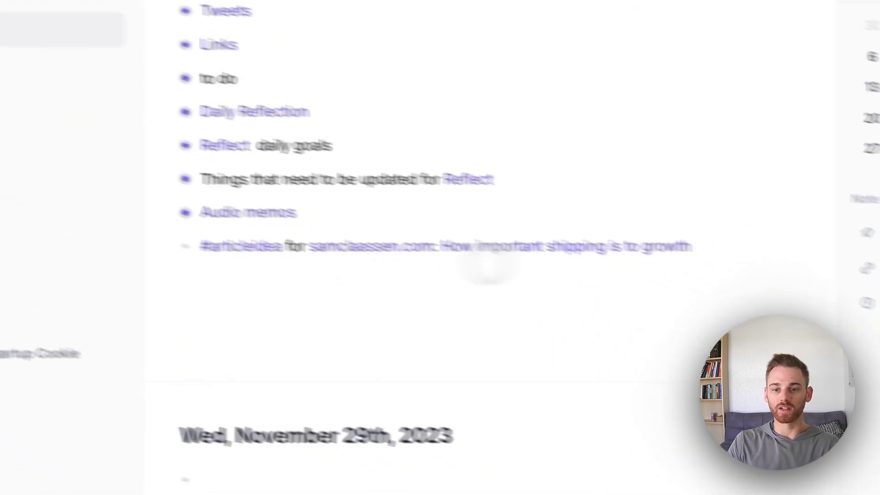
click(539, 220)
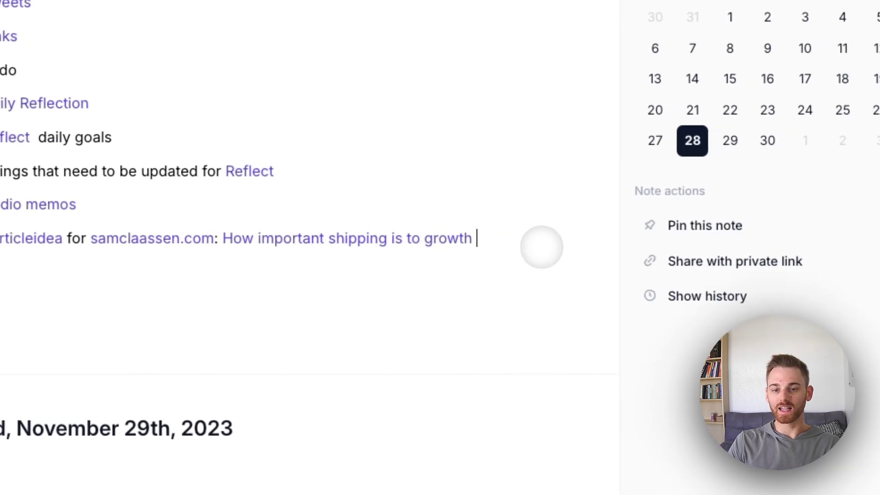
key(Return)
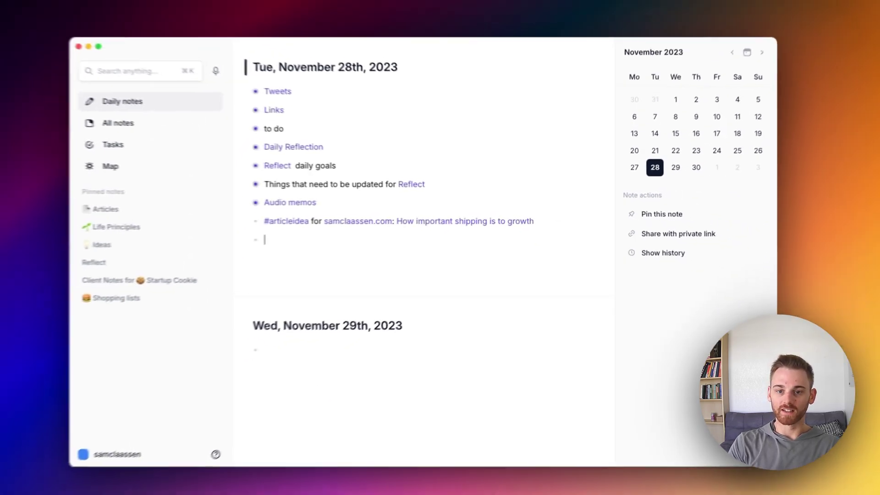
text([[Article)
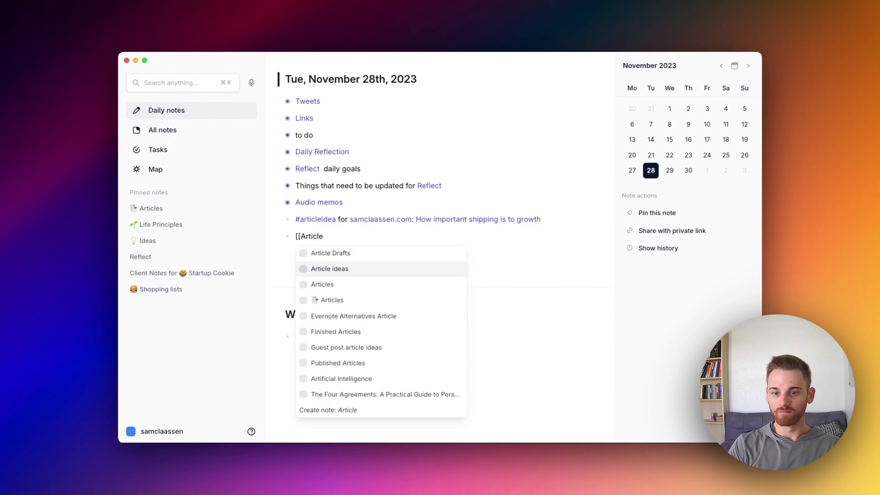
key(Return)
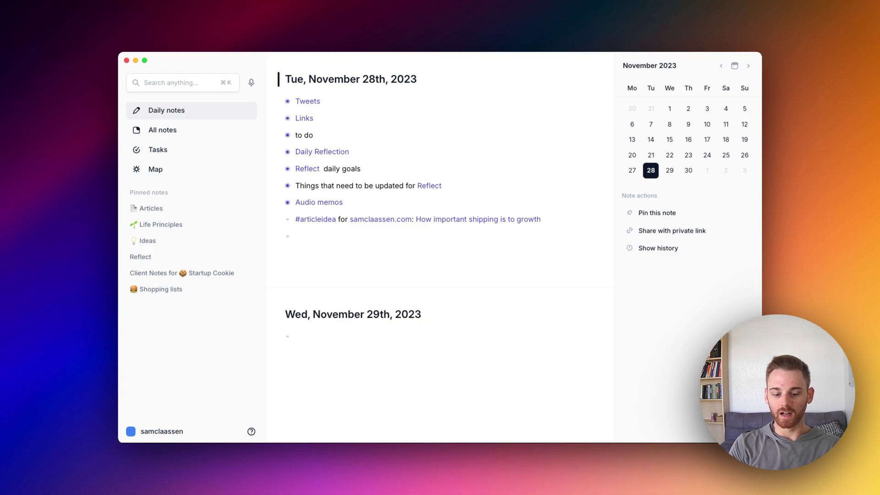
text([[article)
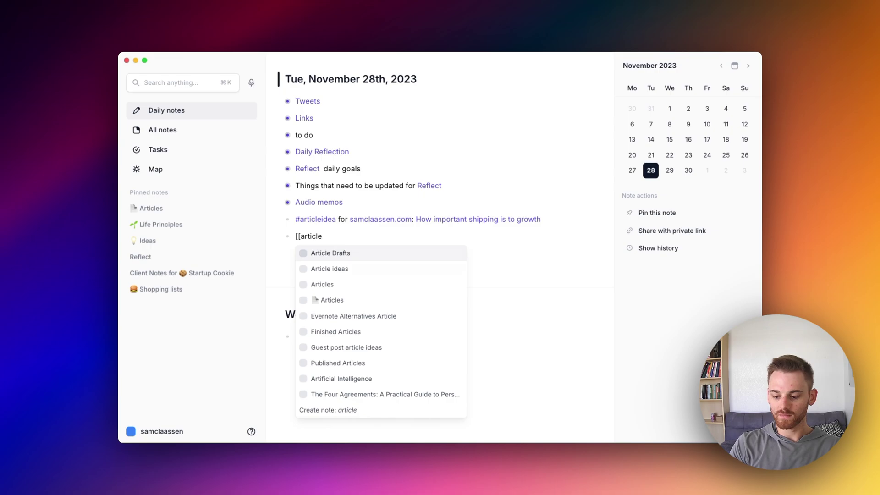
key(Down)
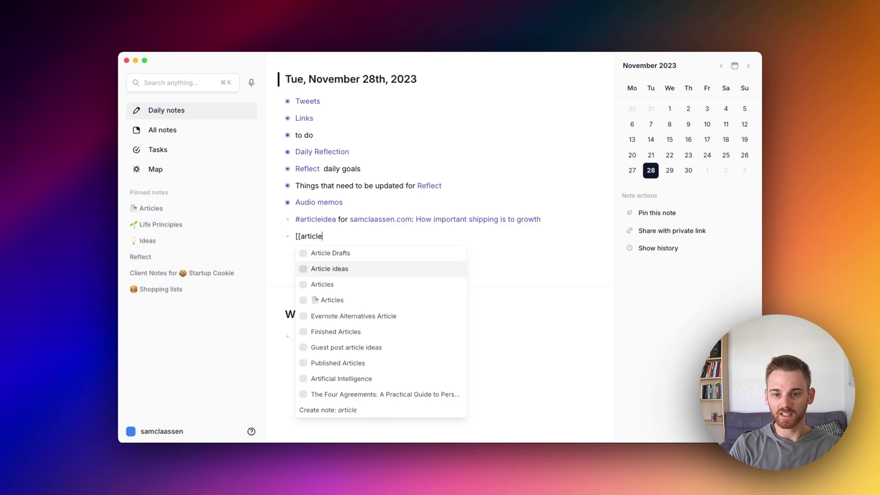
key(Return)
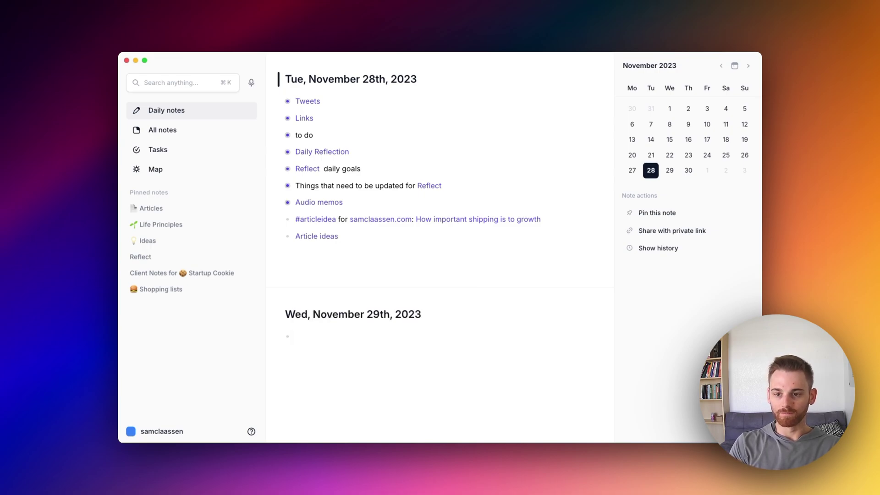
text(for )
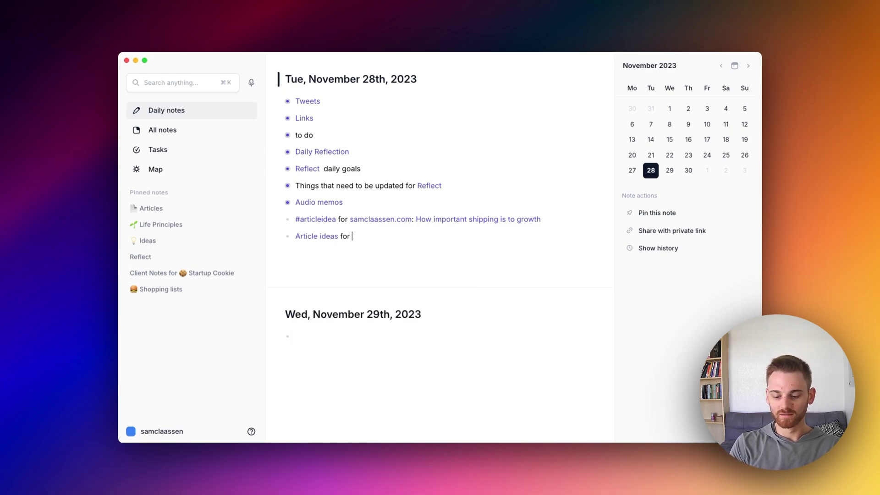
text([[Refl)
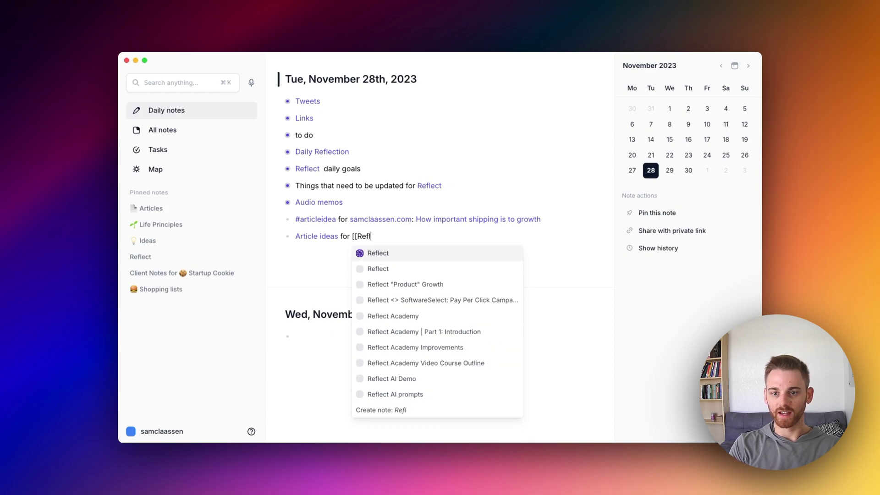
key(Return)
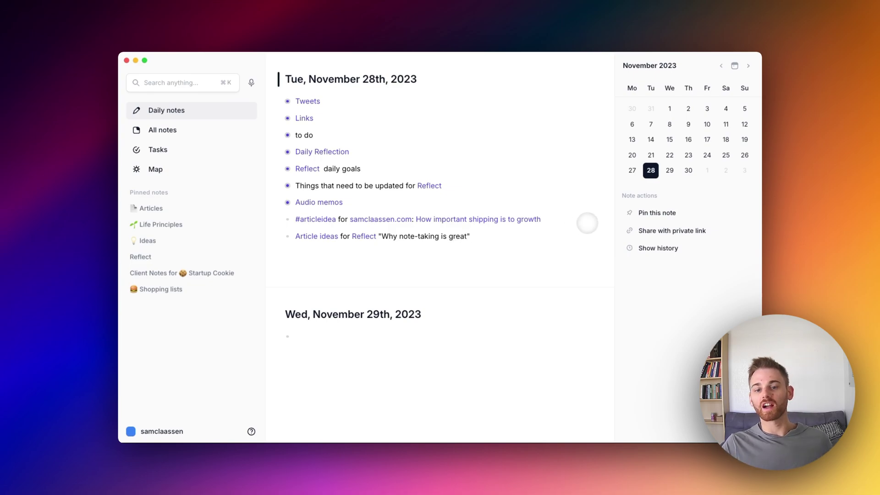
Open Article ideas, expand its incoming backlinks, and select the November 28th idea title.
click(334, 238)
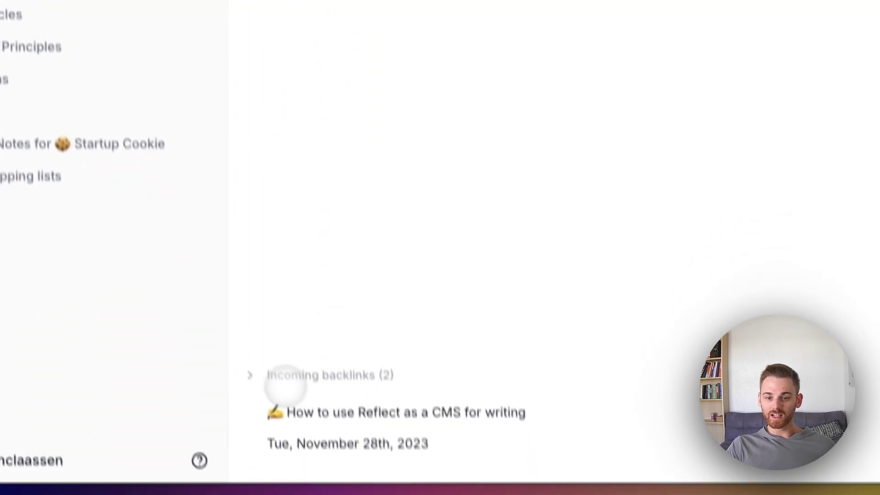
click(246, 340)
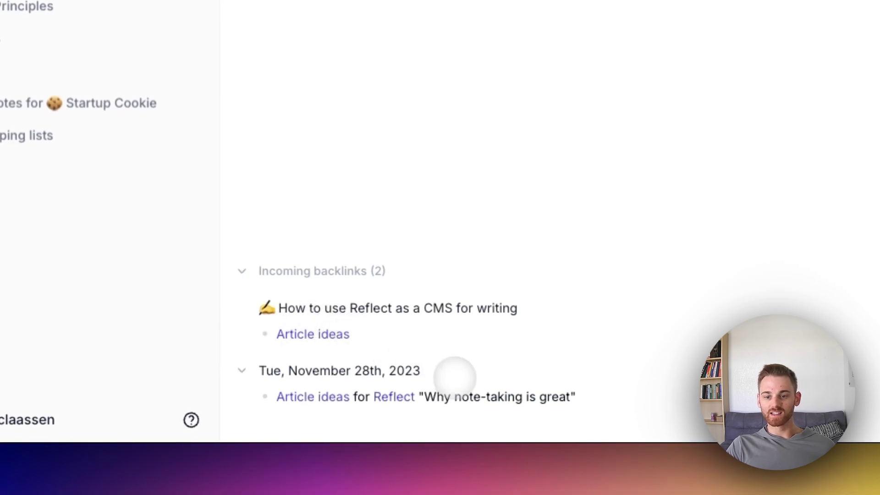
double_click(464, 395)
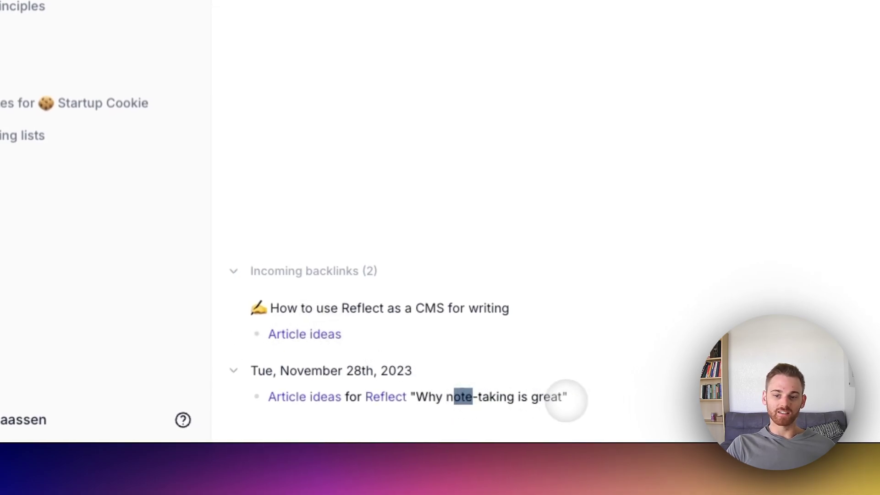
drag(575, 397, 252, 389)
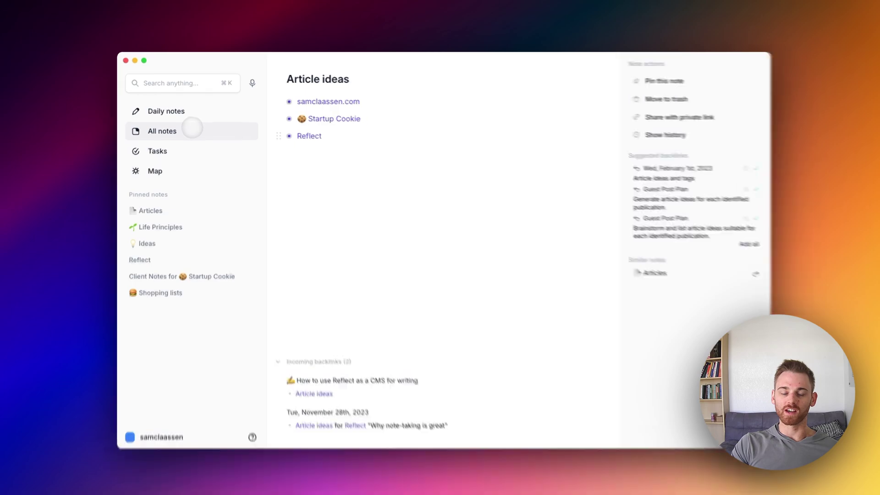
Reopen the CMS writing note and review its Method 3, Mix and match, and Method 2 lines.
click(192, 130)
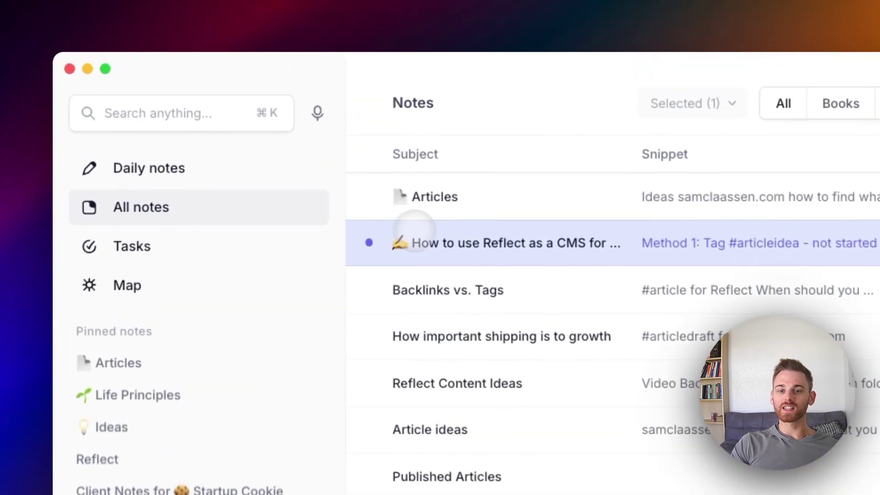
click(316, 150)
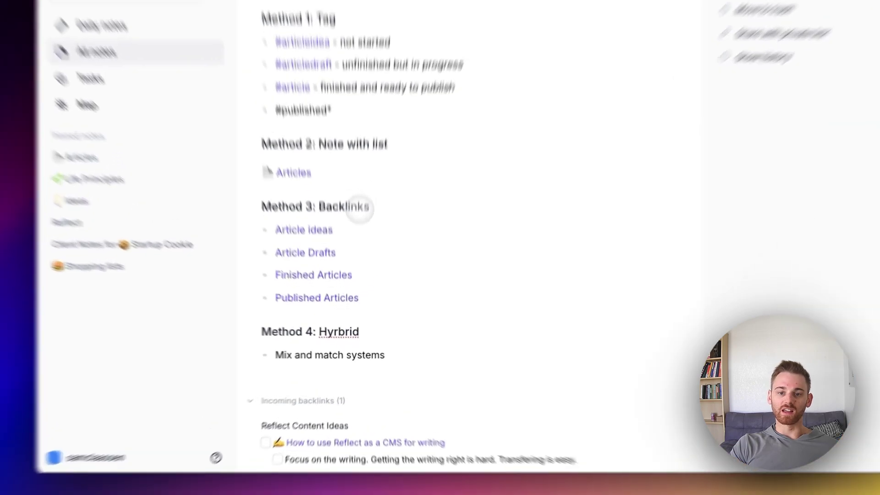
triple_click(360, 247)
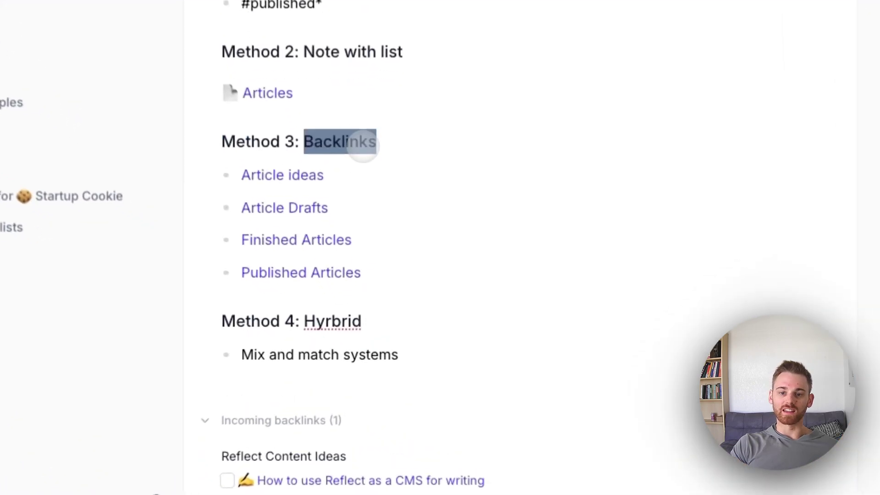
click(397, 141)
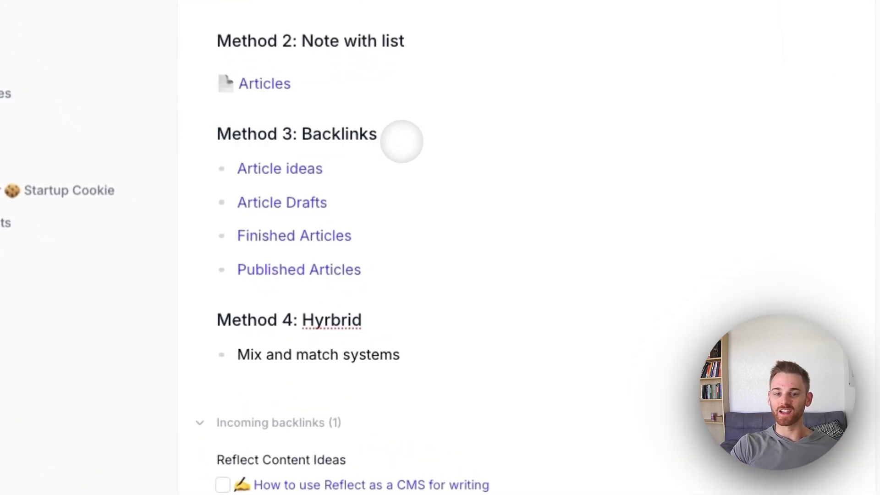
click(424, 354)
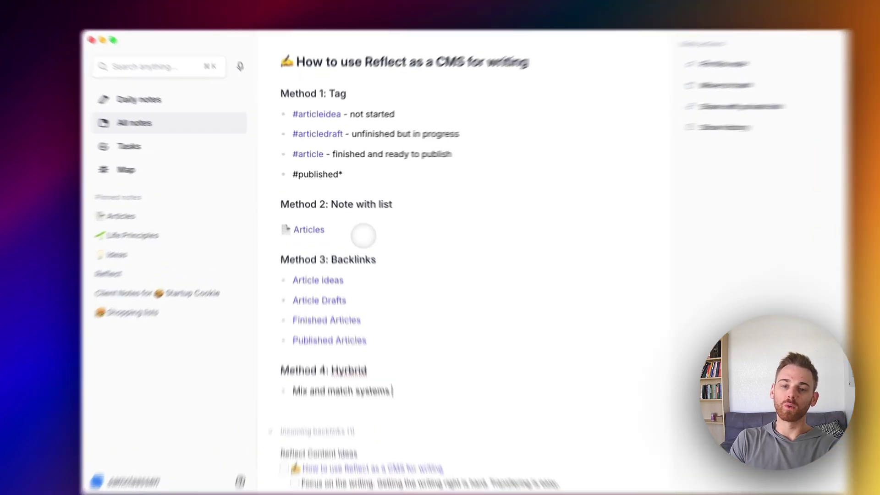
click(363, 236)
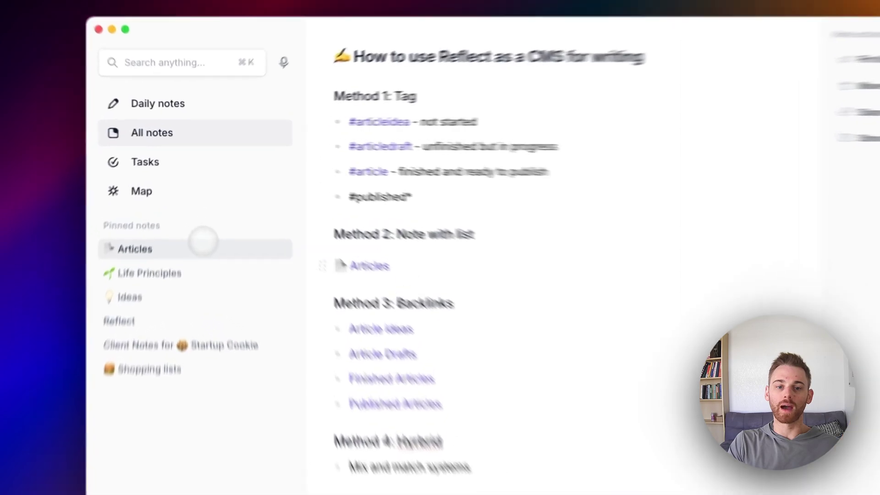
Open the pinned Articles note and collapse the samclaassen.com drafts.
click(197, 206)
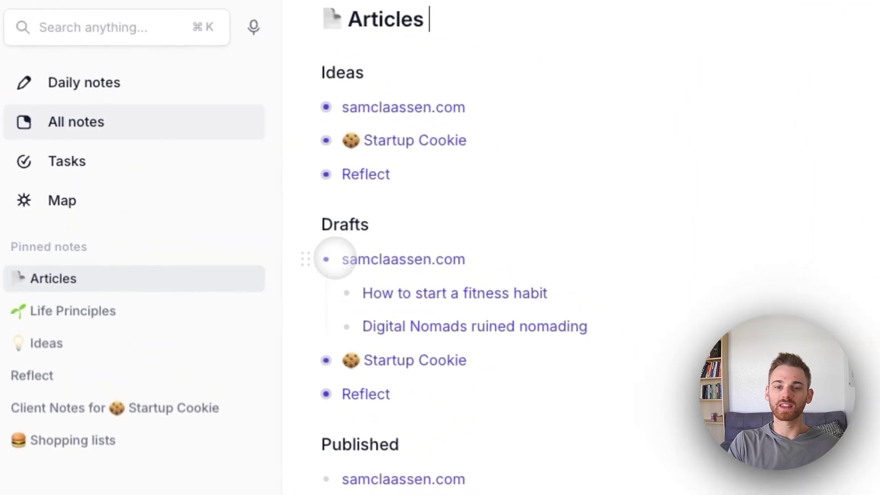
click(343, 262)
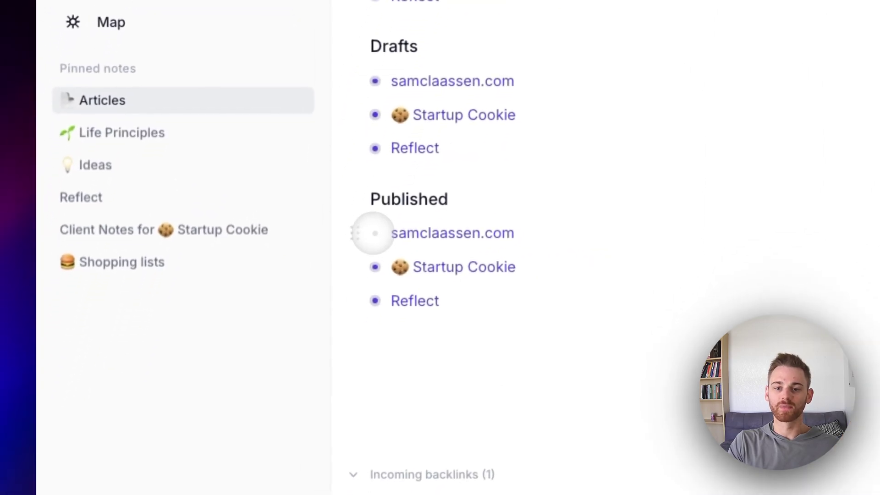